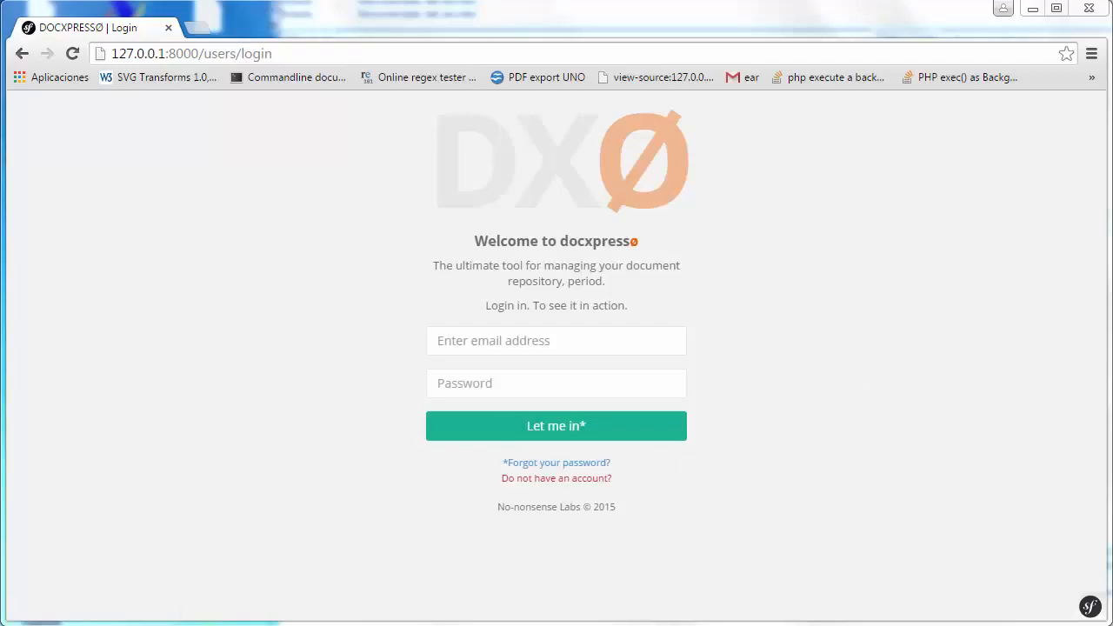
Step: Open nda.odt from the ODF2HTML folder in Word (desktop) and skim the agreement
{"action": "key", "text": "alt+Tab"}
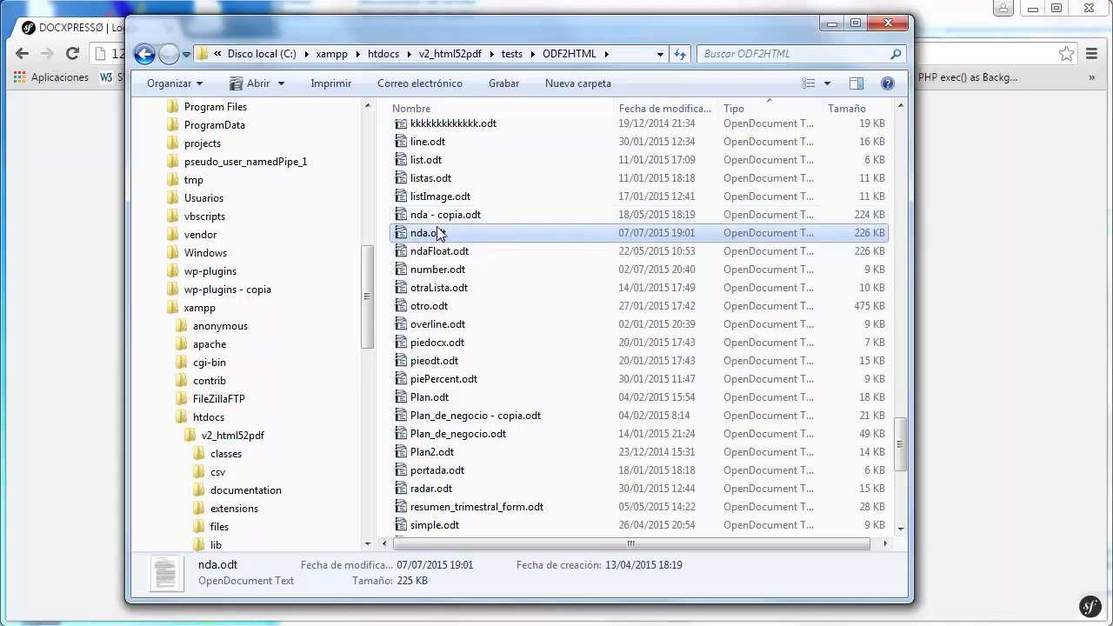
{"action": "right_click", "coordinate": [438, 232]}
{"action": "mouse_move", "coordinate": [513, 396]}
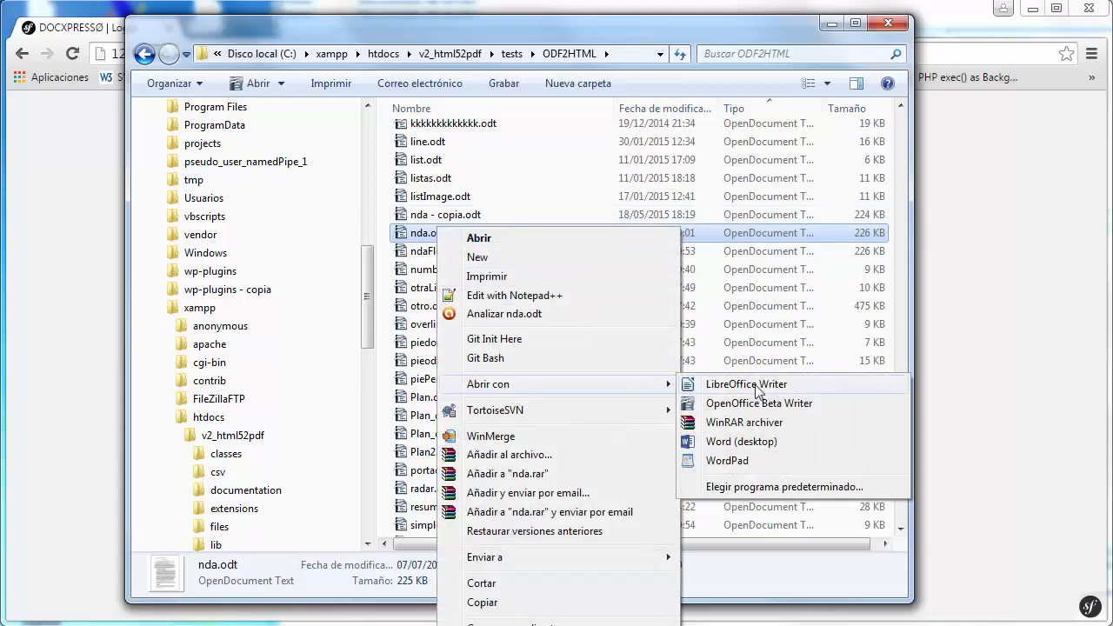
{"action": "left_click", "coordinate": [745, 441]}
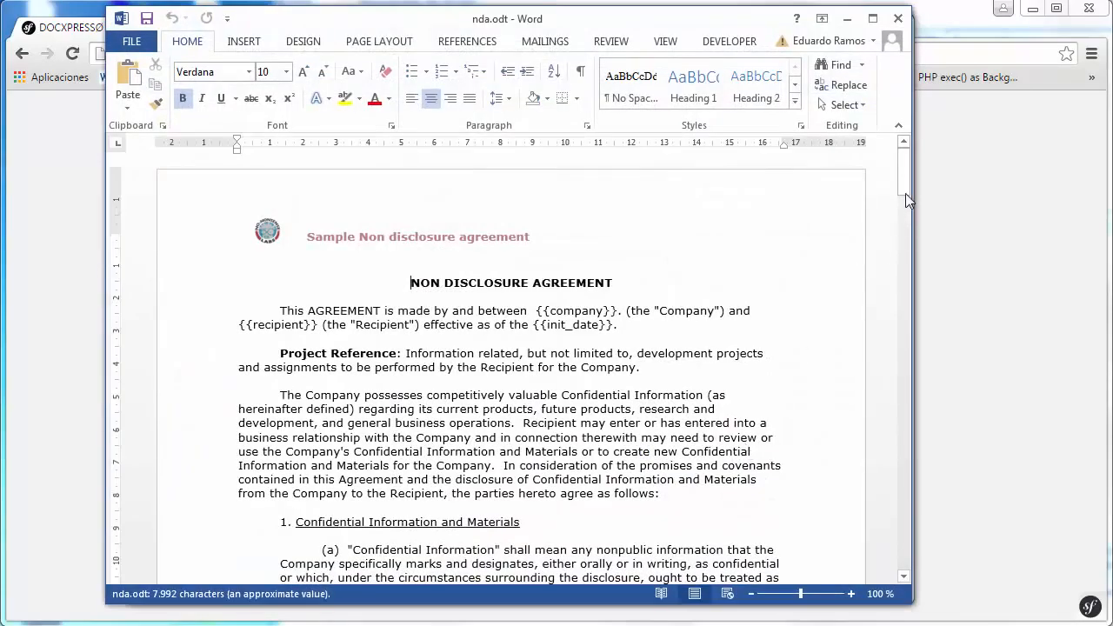
{"action": "left_click_drag", "start_coordinate": [905, 193], "coordinate": [904, 161]}
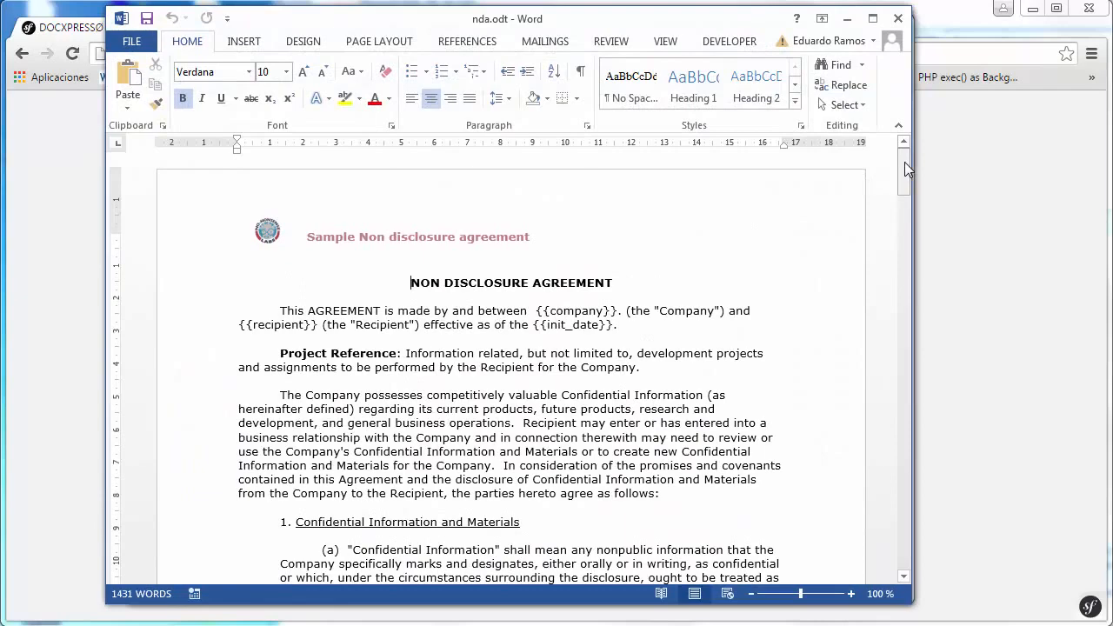
Step: Close Word with nda.odt, returning to the ODF2HTML folder listing
{"action": "left_click", "coordinate": [898, 19]}
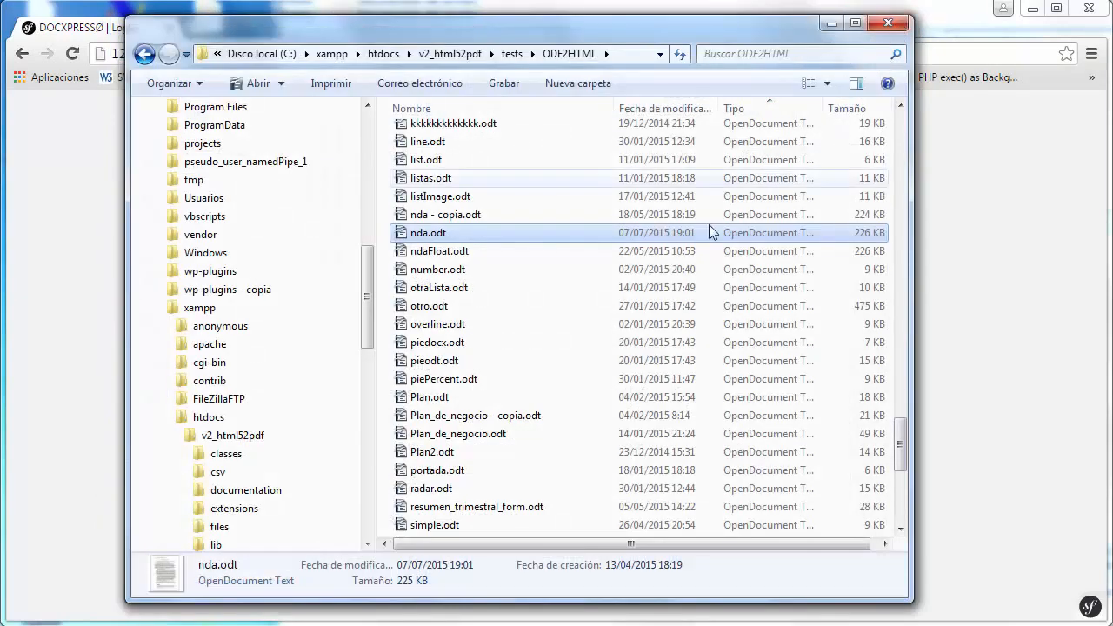
{"action": "double_click", "coordinate": [426, 233]}
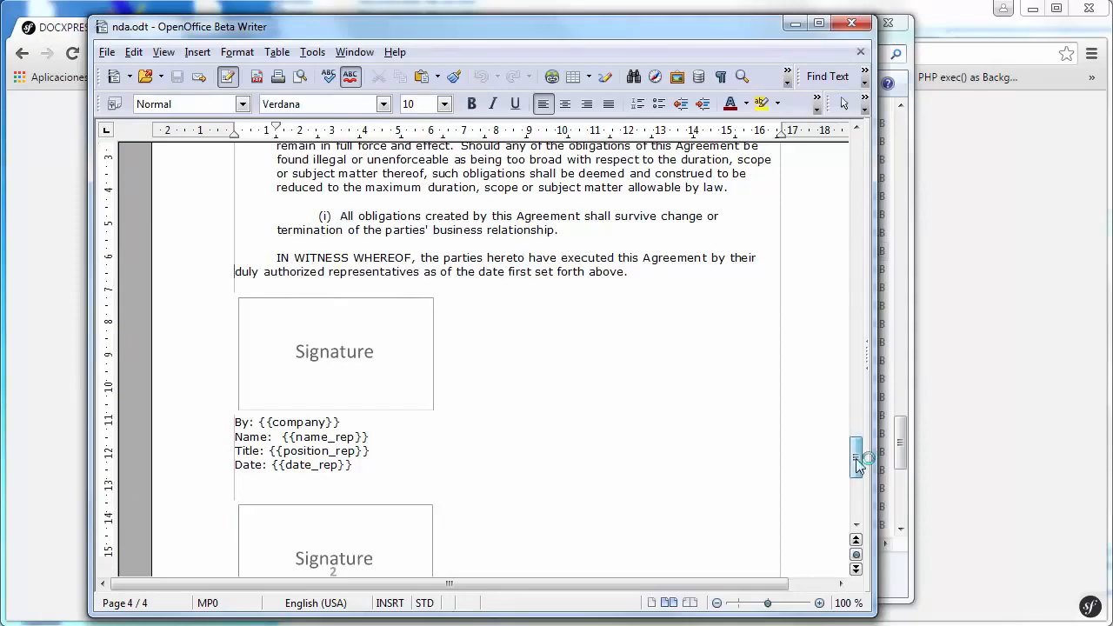
{"action": "left_click_drag", "start_coordinate": [858, 454], "coordinate": [870, 153]}
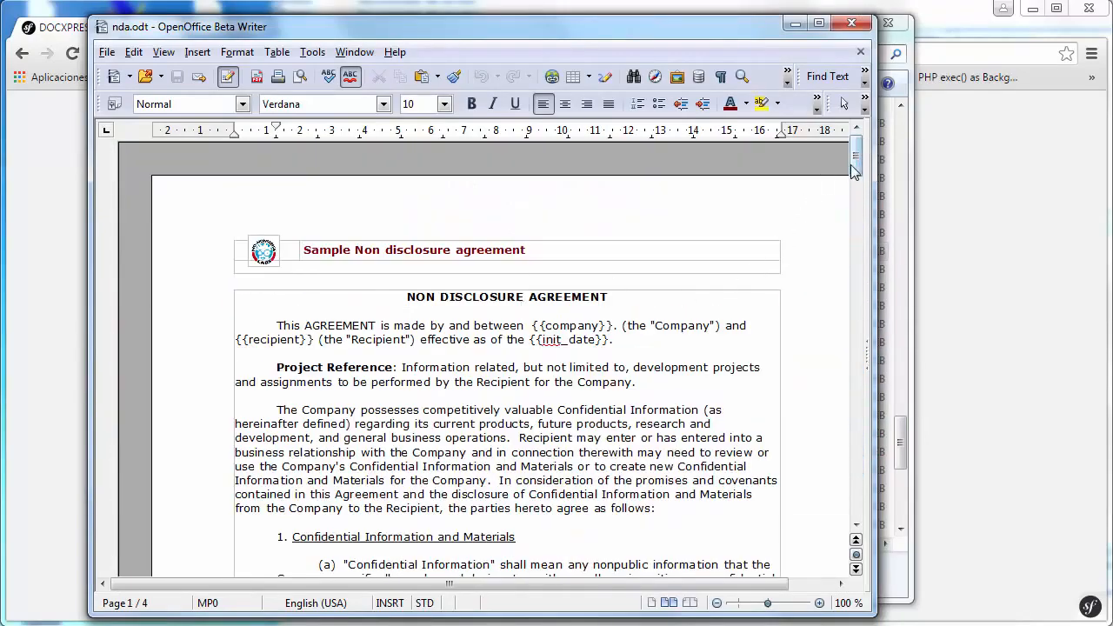
{"action": "mouse_move", "coordinate": [857, 175]}
{"action": "left_mouse_down"}
{"action": "mouse_move", "coordinate": [857, 188]}
{"action": "mouse_move", "coordinate": [860, 173]}
{"action": "left_mouse_up"}
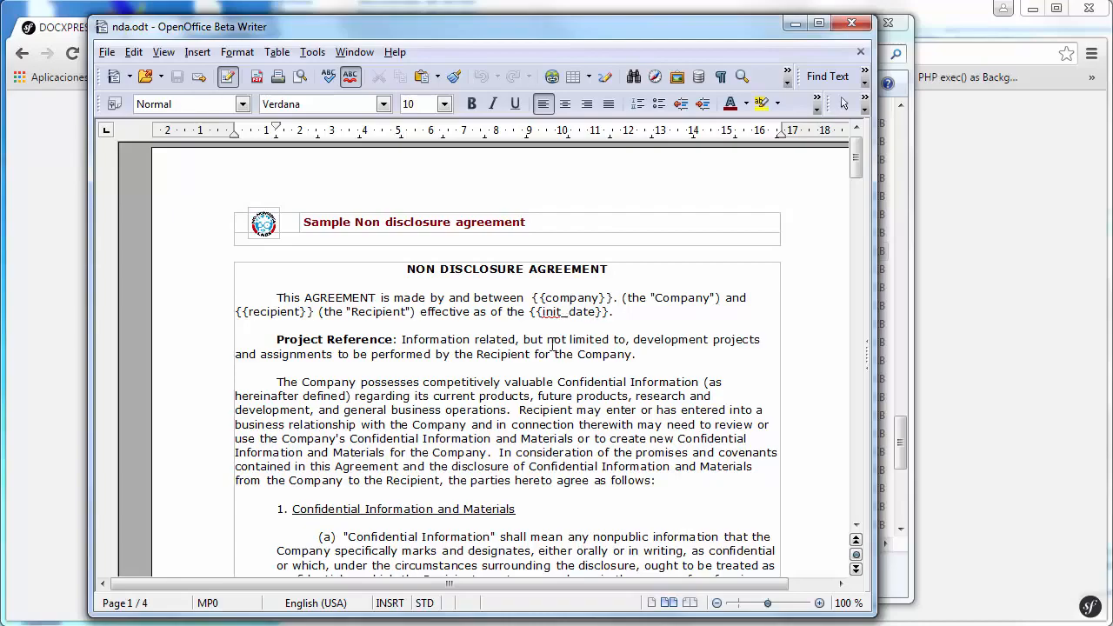
{"action": "left_click_drag", "start_coordinate": [861, 174], "coordinate": [860, 480]}
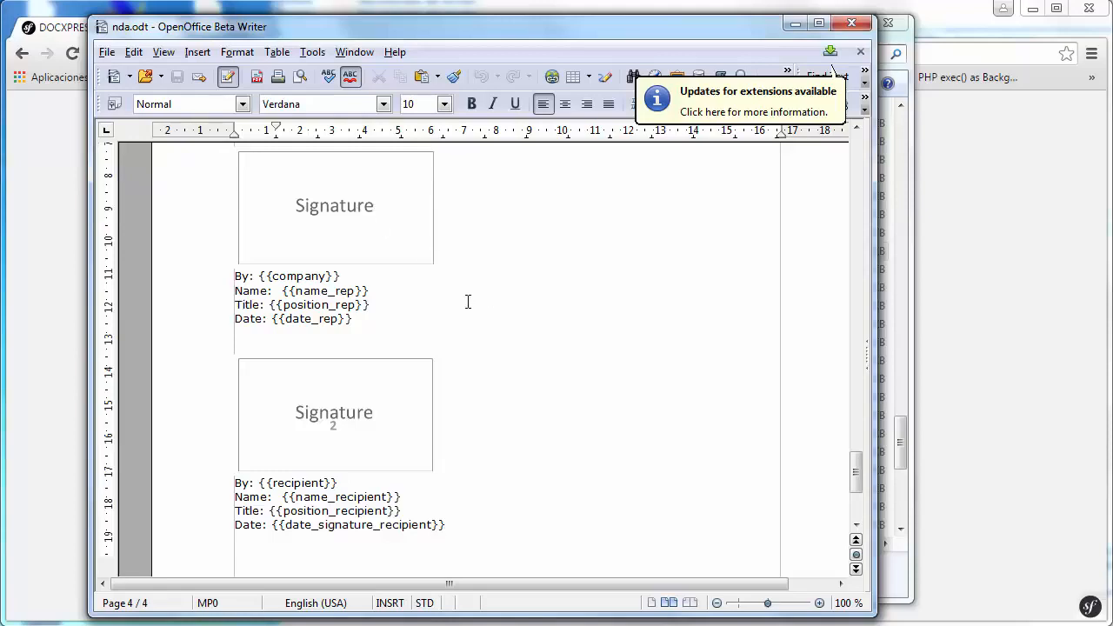
{"action": "left_click", "coordinate": [851, 26]}
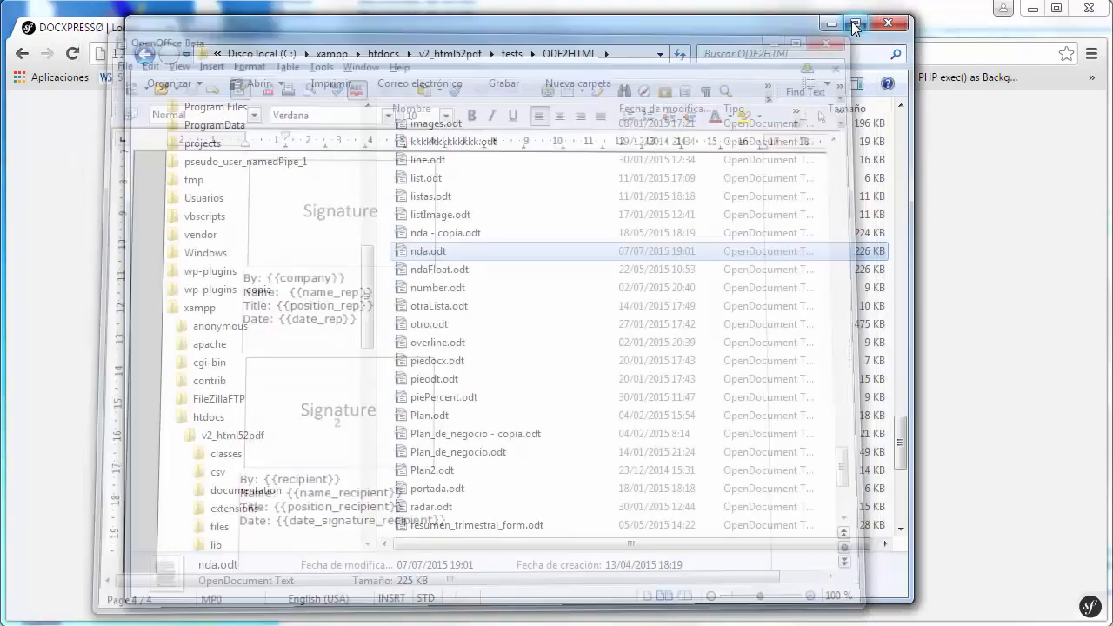
Step: Log into DocXpresso using the suggested account e-mail and the account password
{"action": "left_click", "coordinate": [834, 26]}
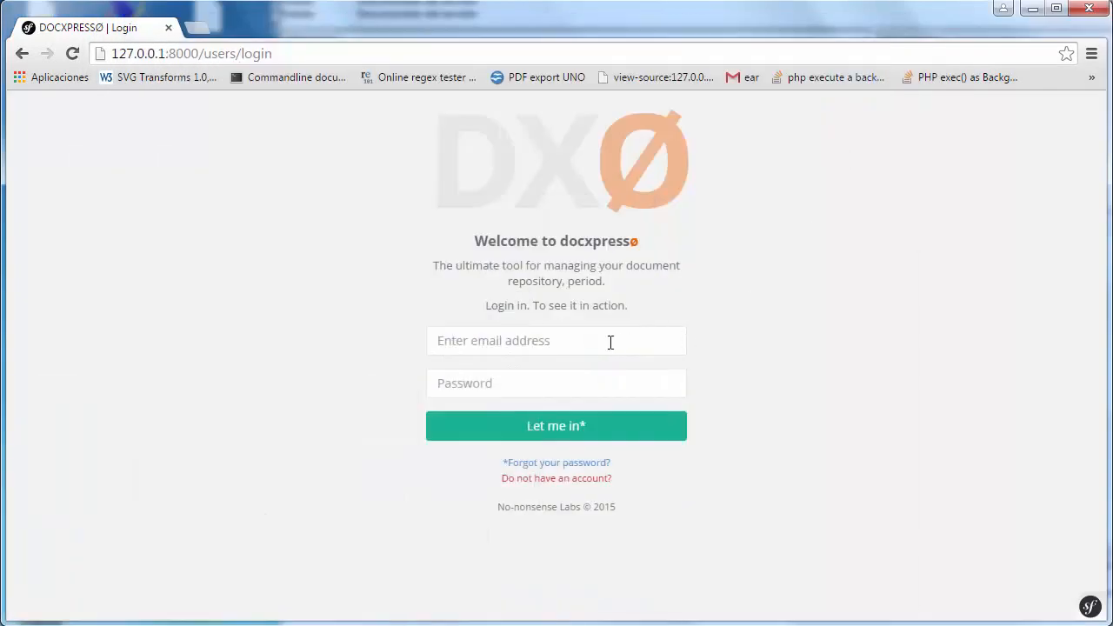
{"action": "left_click", "coordinate": [523, 340]}
{"action": "type", "text": "eramos"}
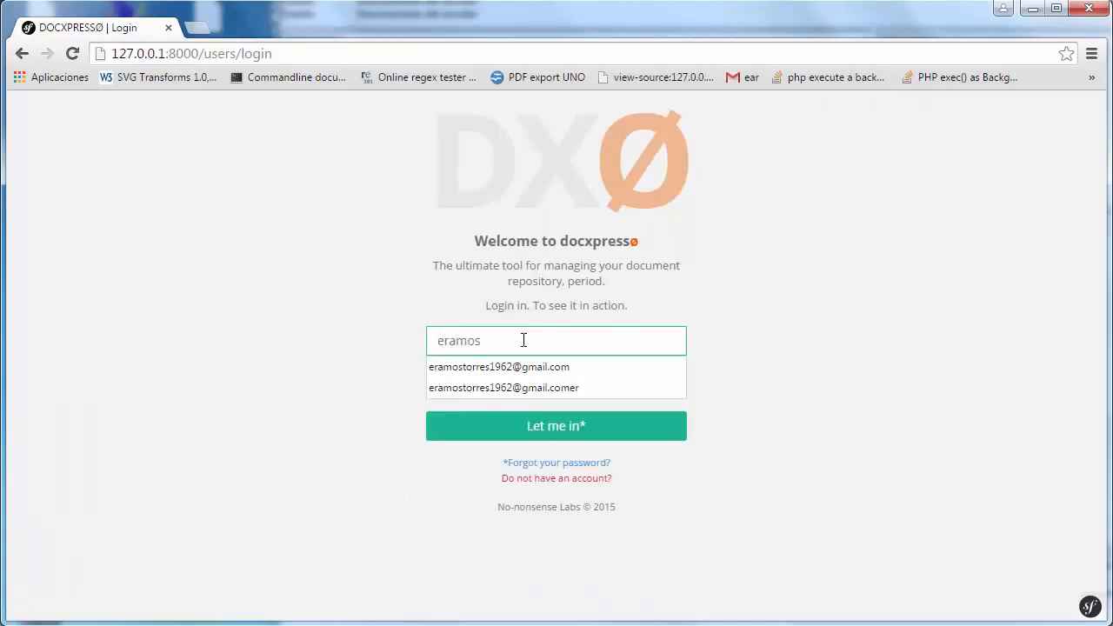
{"action": "key", "text": "Down"}
{"action": "key", "text": "Return"}
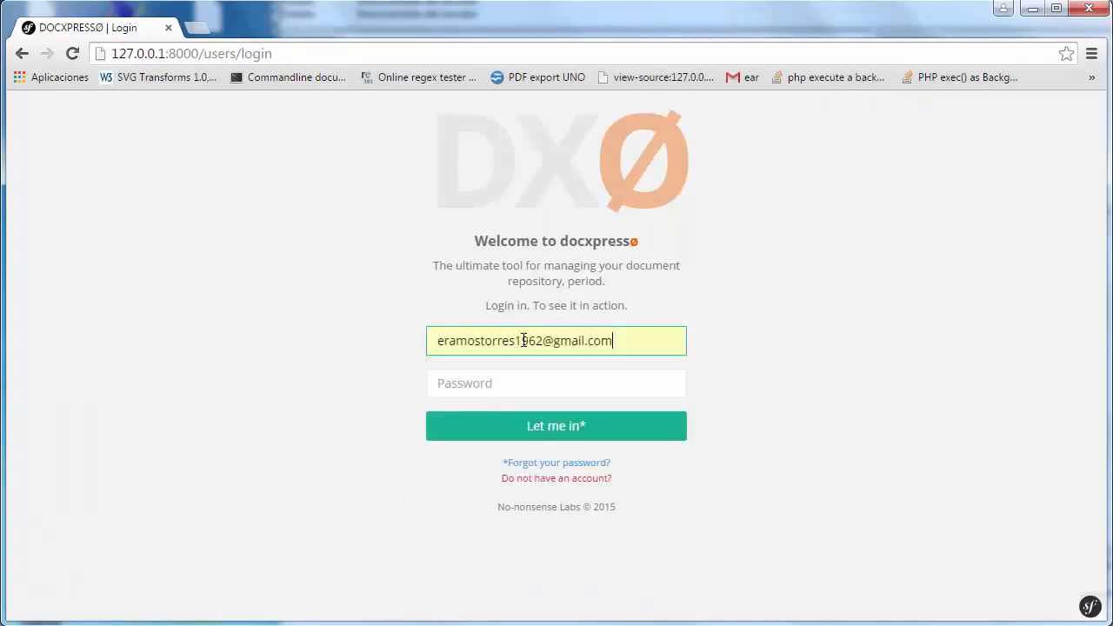
{"action": "left_click", "coordinate": [474, 385]}
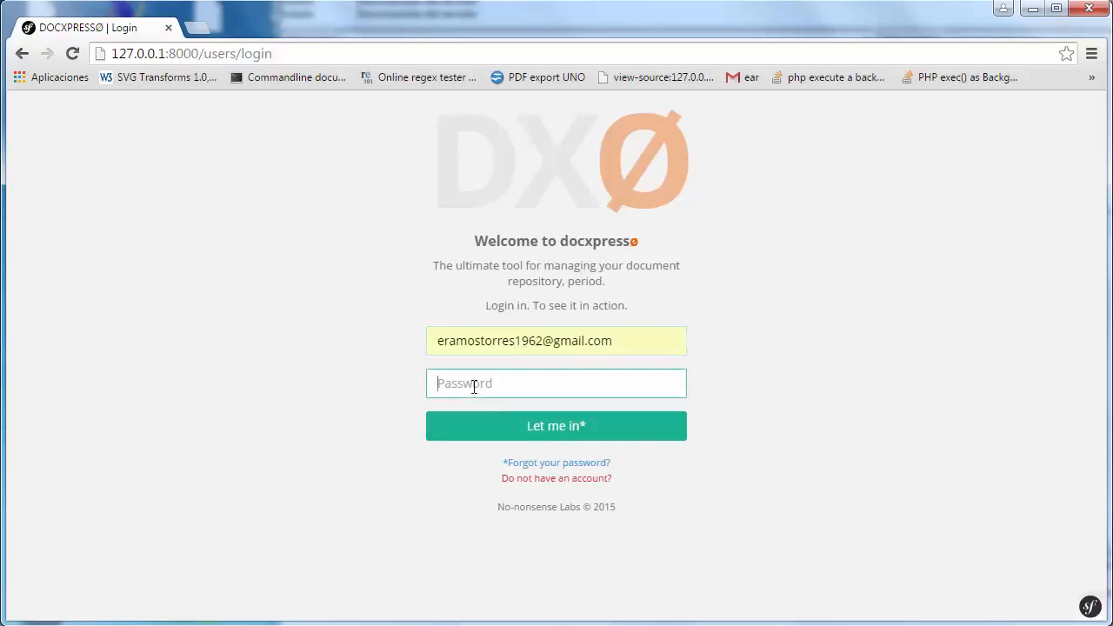
{"action": "type", "text": "•••••••"}
{"action": "left_click", "coordinate": [556, 434]}
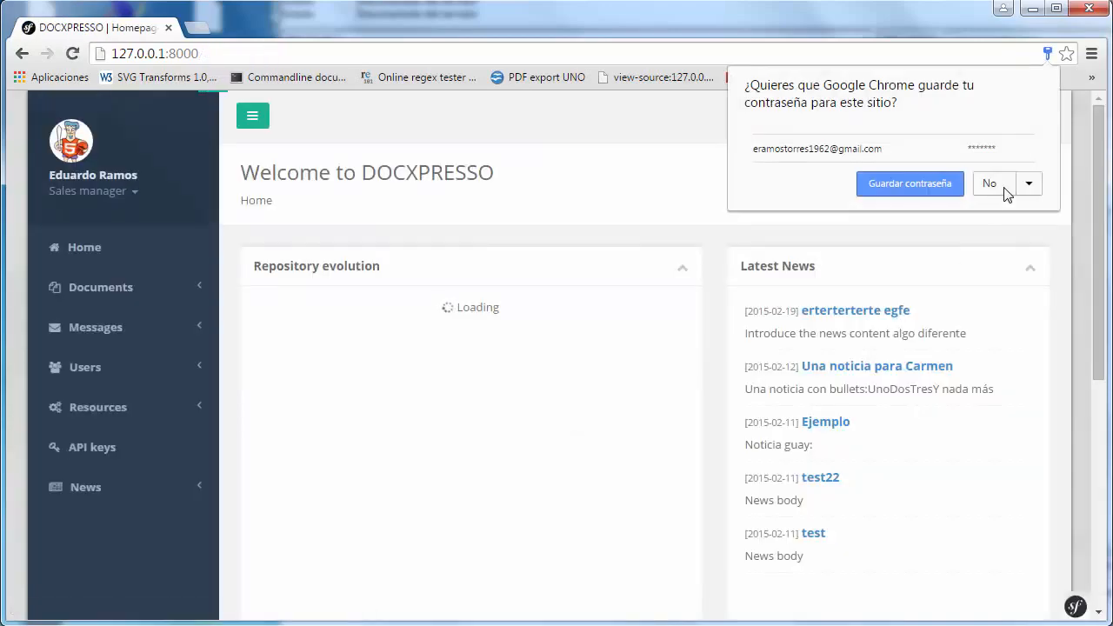
Step: Decline Chrome's password save and scroll down to the Latest templates table
{"action": "left_click", "coordinate": [1006, 192]}
{"action": "scroll", "coordinate": [867, 329], "scroll_direction": "down", "scroll_amount": 5}
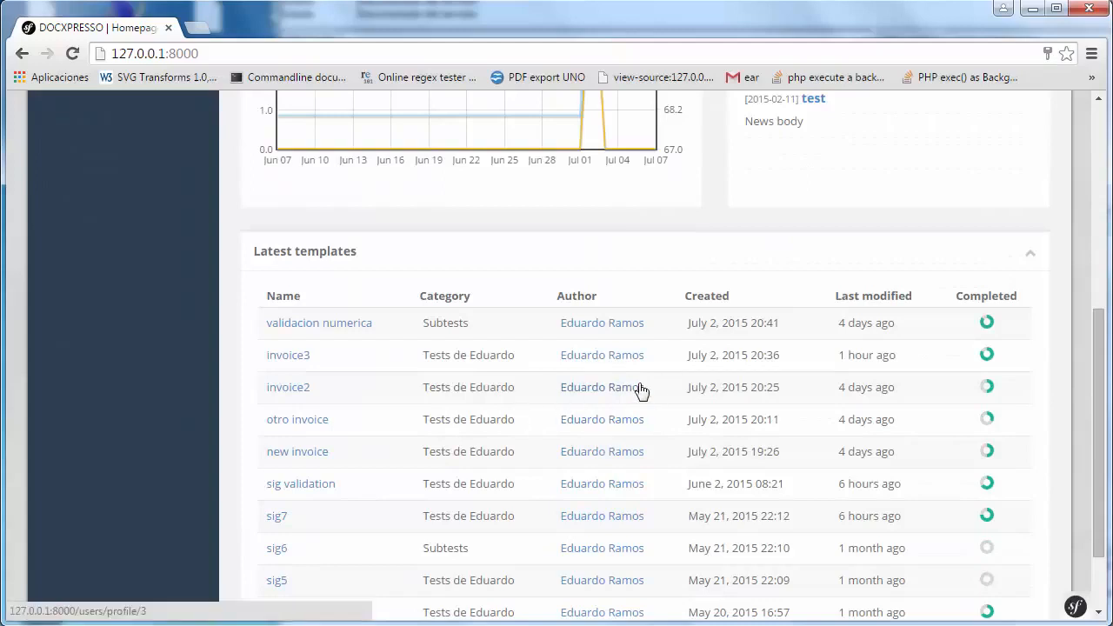
{"action": "scroll", "coordinate": [641, 391], "scroll_direction": "down", "scroll_amount": 1}
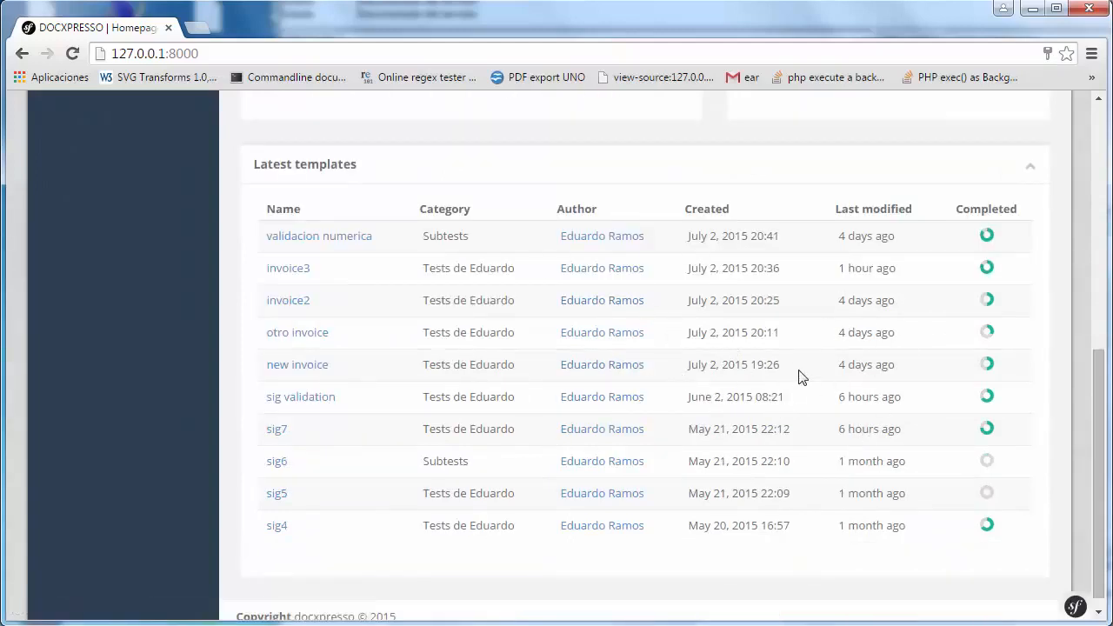
Step: Open the sig validation template from Latest templates and look over its page
{"action": "left_click", "coordinate": [300, 397]}
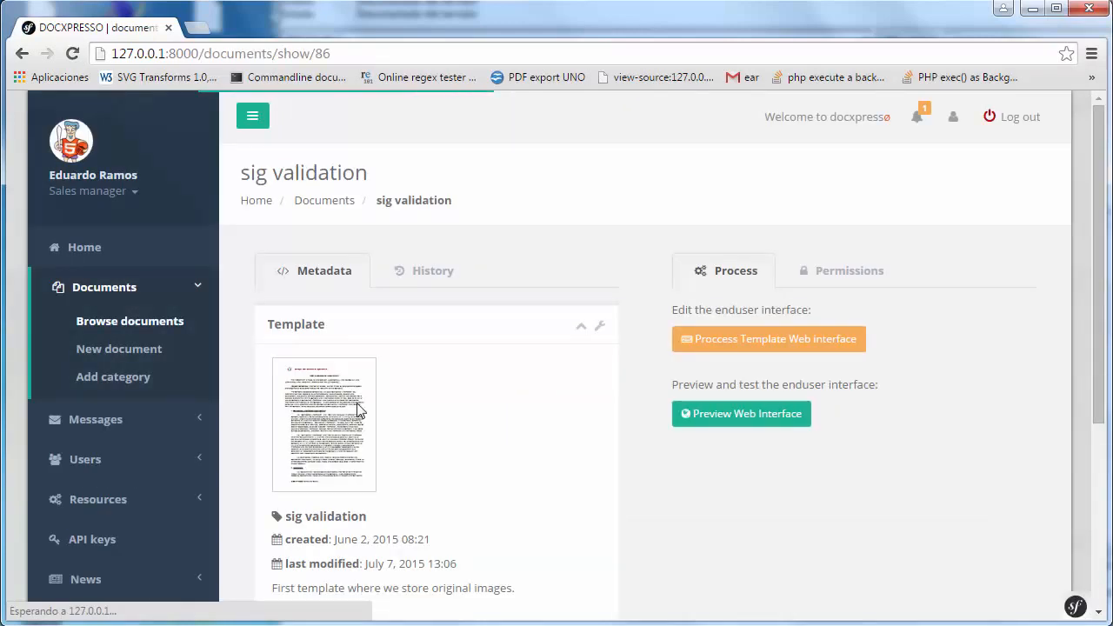
{"action": "left_click_drag", "start_coordinate": [1104, 306], "coordinate": [1106, 481]}
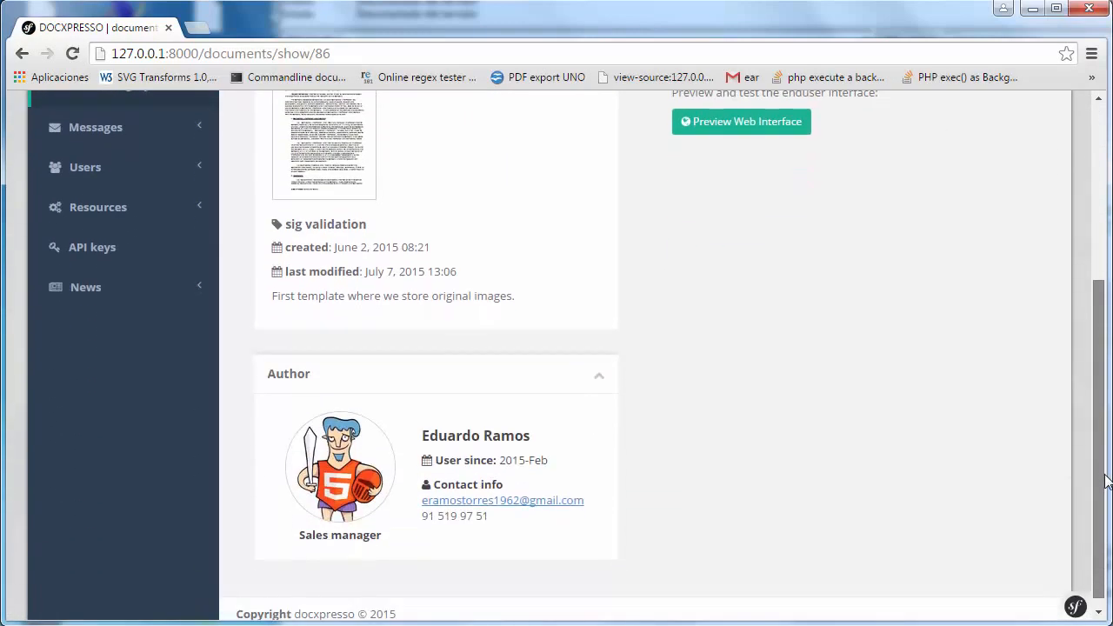
{"action": "scroll", "coordinate": [1106, 481], "scroll_direction": "up", "scroll_amount": 4}
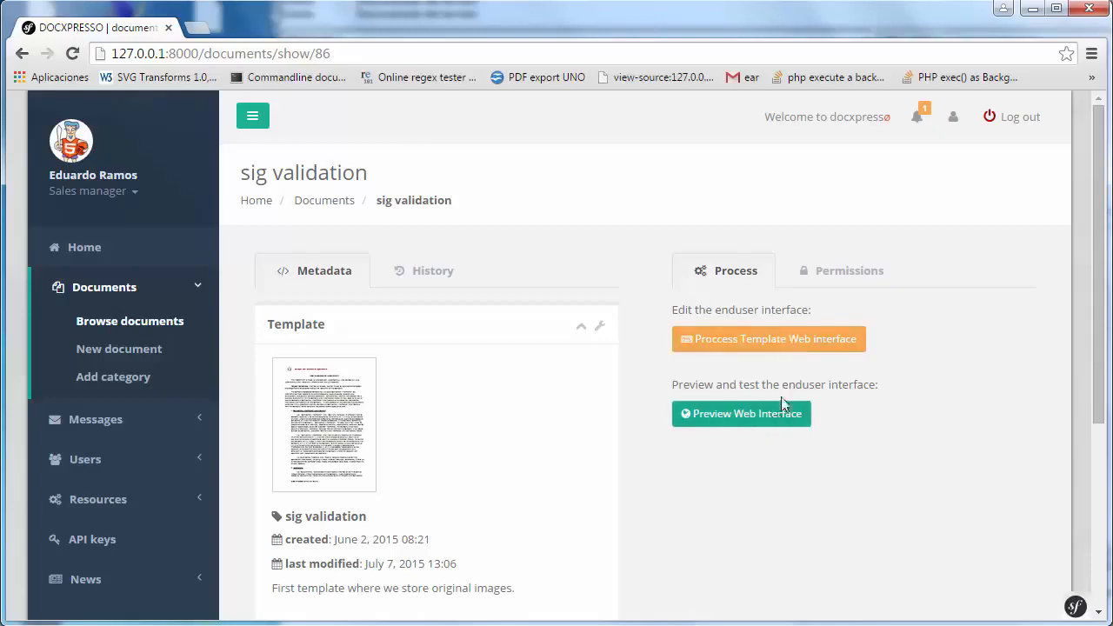
Step: Launch Process Template Web interface and inspect the company, init_date and recipient placeholders
{"action": "left_click", "coordinate": [788, 347]}
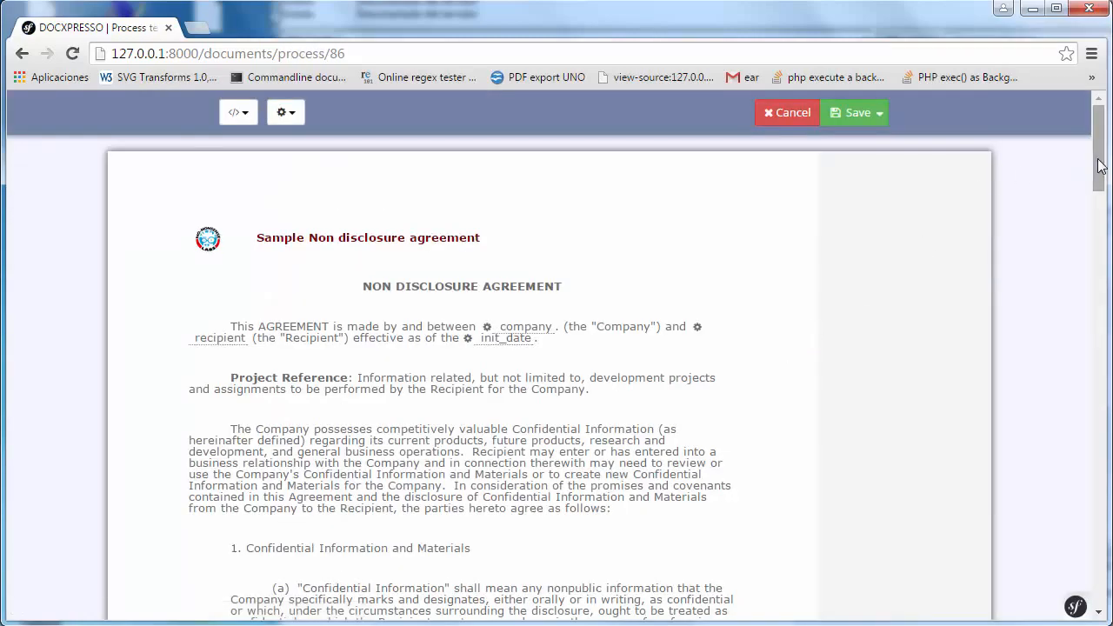
{"action": "mouse_move", "coordinate": [1102, 169]}
{"action": "left_mouse_down"}
{"action": "mouse_move", "coordinate": [1099, 589]}
{"action": "mouse_move", "coordinate": [1098, 165]}
{"action": "left_mouse_up"}
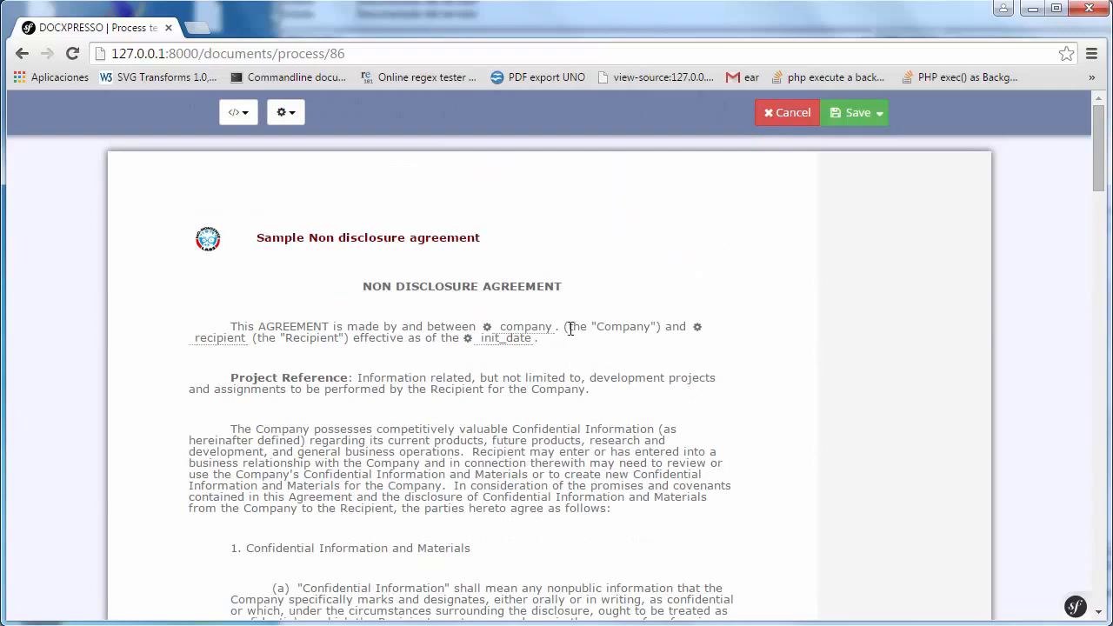
{"action": "mouse_move", "coordinate": [537, 324]}
{"action": "mouse_move", "coordinate": [522, 344]}
{"action": "mouse_move", "coordinate": [214, 337]}
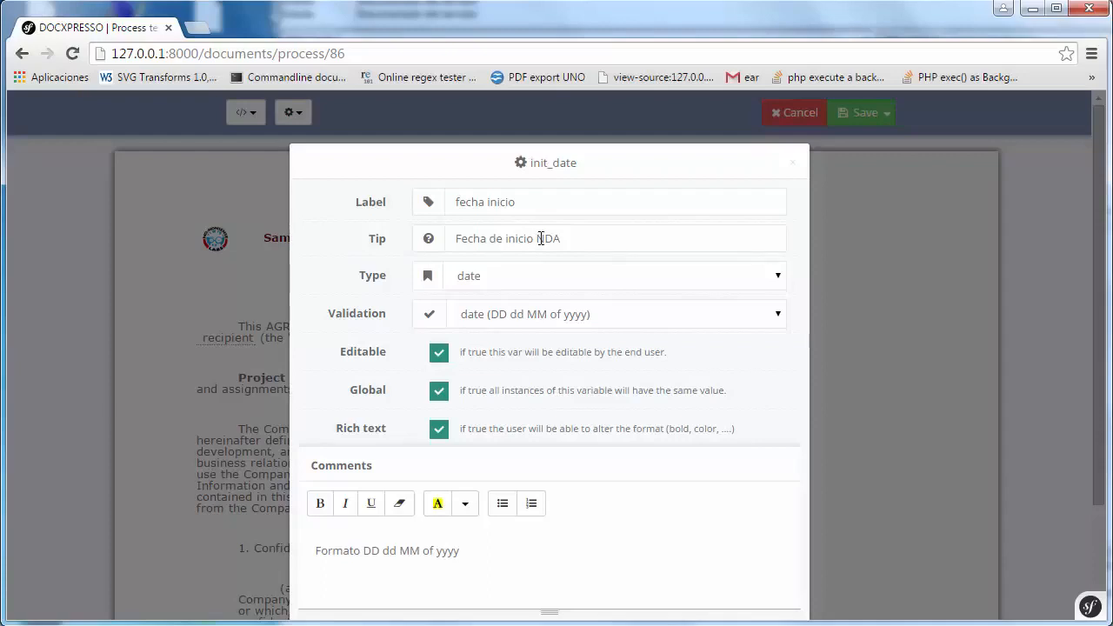
{"action": "left_click", "coordinate": [499, 285]}
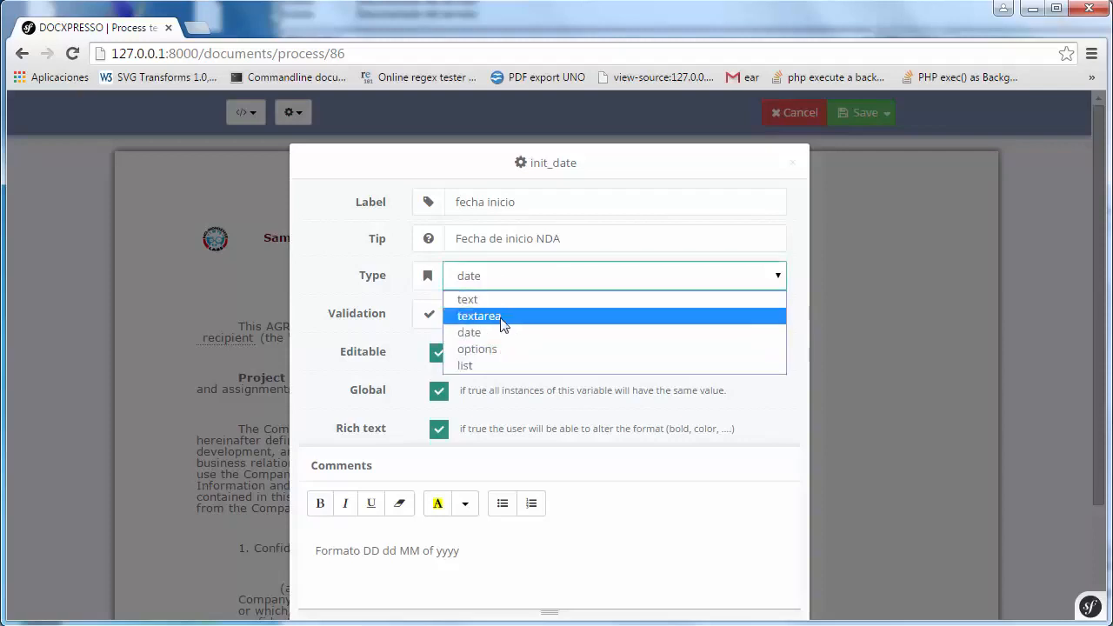
{"action": "left_click", "coordinate": [466, 277]}
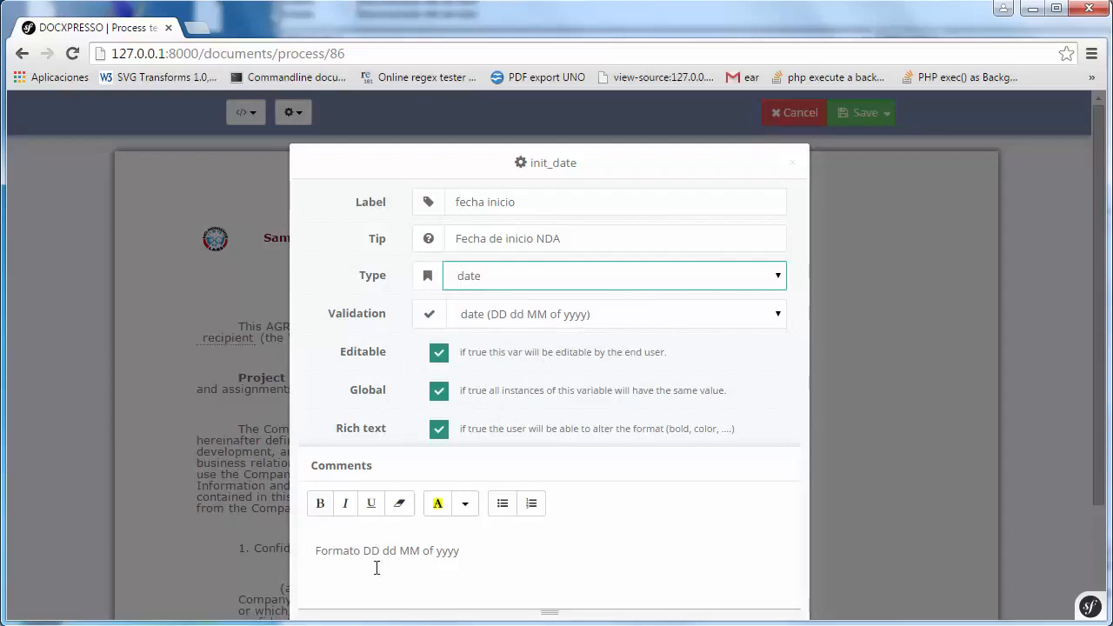
{"action": "left_click_drag", "start_coordinate": [461, 551], "coordinate": [315, 551]}
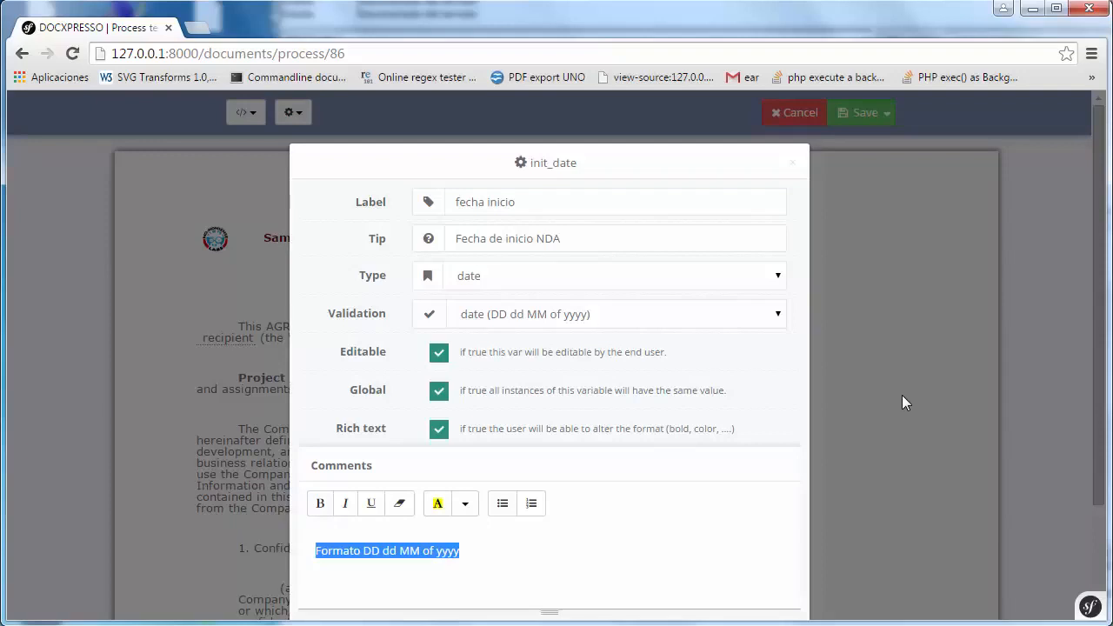
{"action": "scroll", "coordinate": [772, 423], "scroll_direction": "down", "scroll_amount": 2}
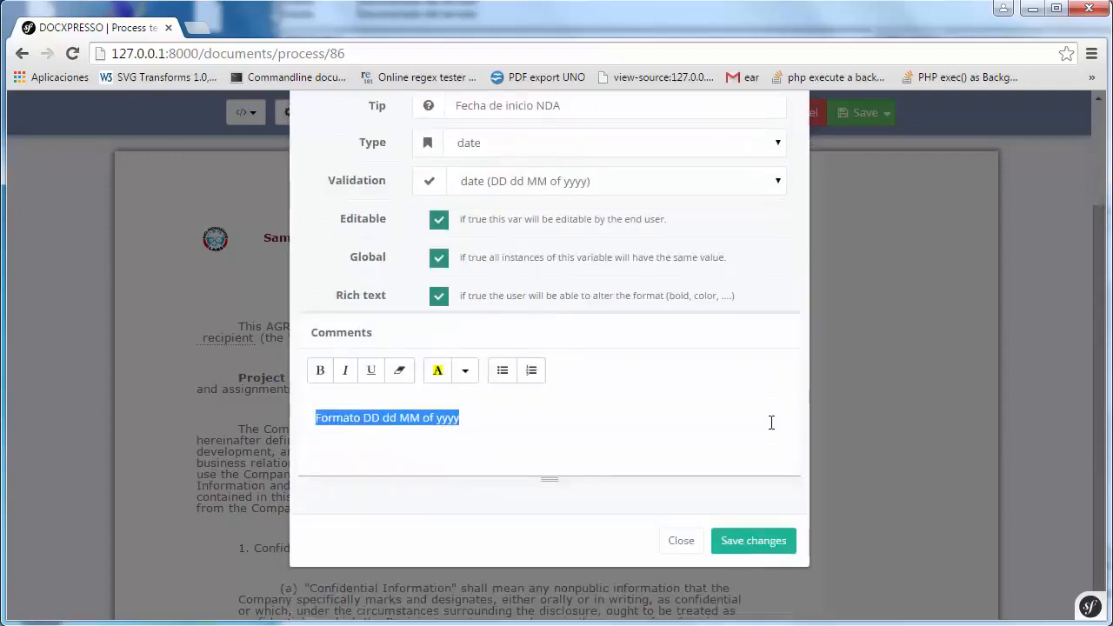
{"action": "left_click", "coordinate": [678, 541]}
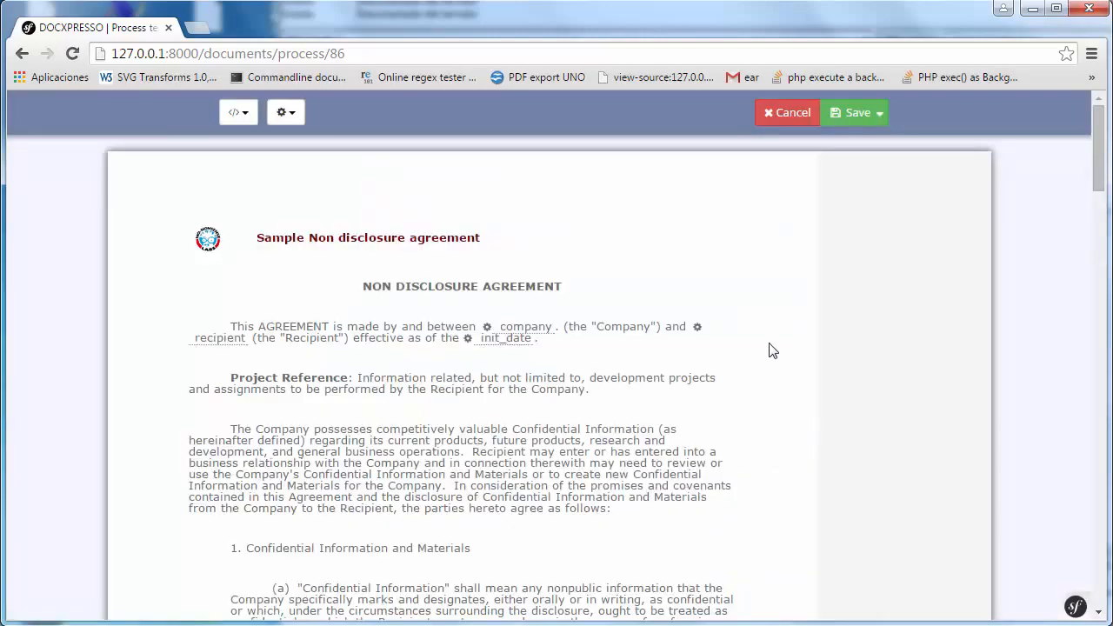
Step: Scroll to the signature block and open the first image's signature_1 settings
{"action": "mouse_move", "coordinate": [509, 340]}
{"action": "scroll", "coordinate": [644, 352], "scroll_direction": "down", "scroll_amount": 15}
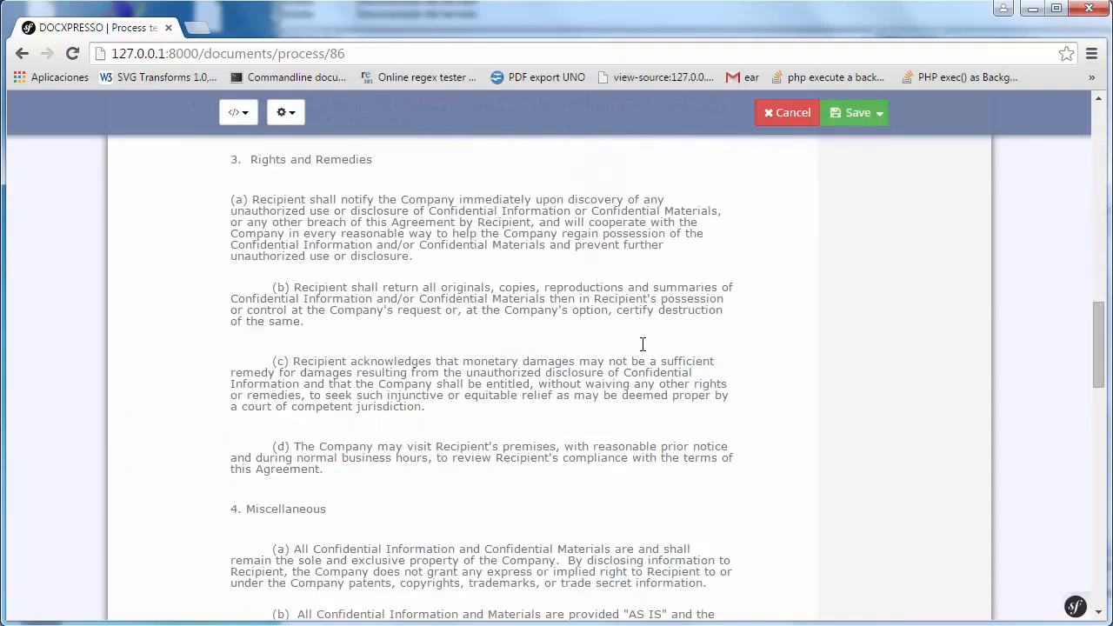
{"action": "scroll", "coordinate": [643, 348], "scroll_direction": "down", "scroll_amount": 10}
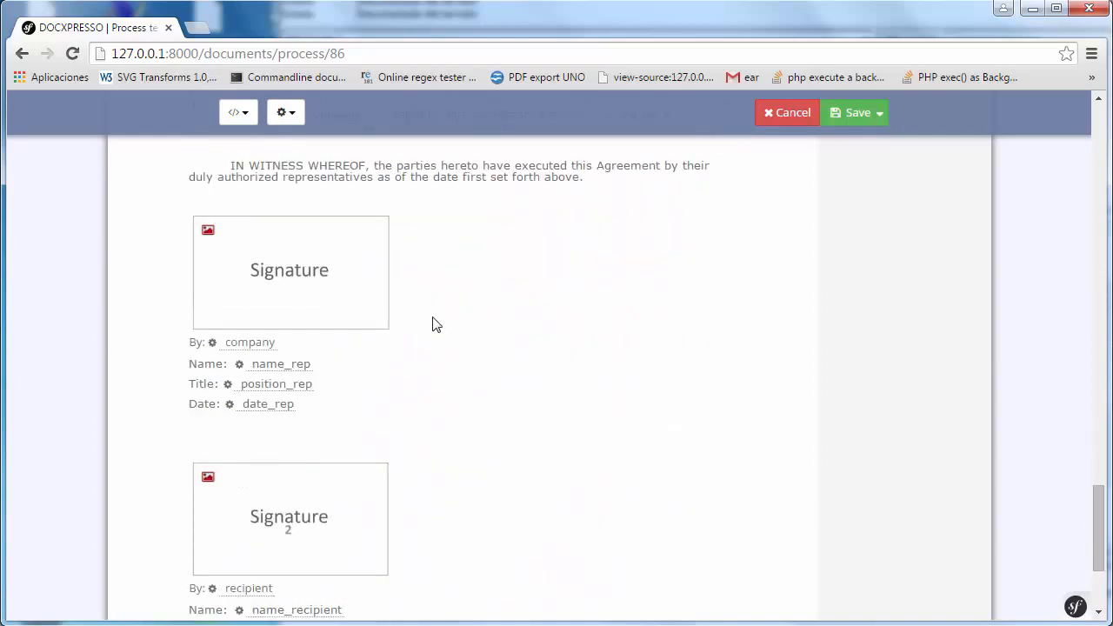
{"action": "mouse_move", "coordinate": [289, 277]}
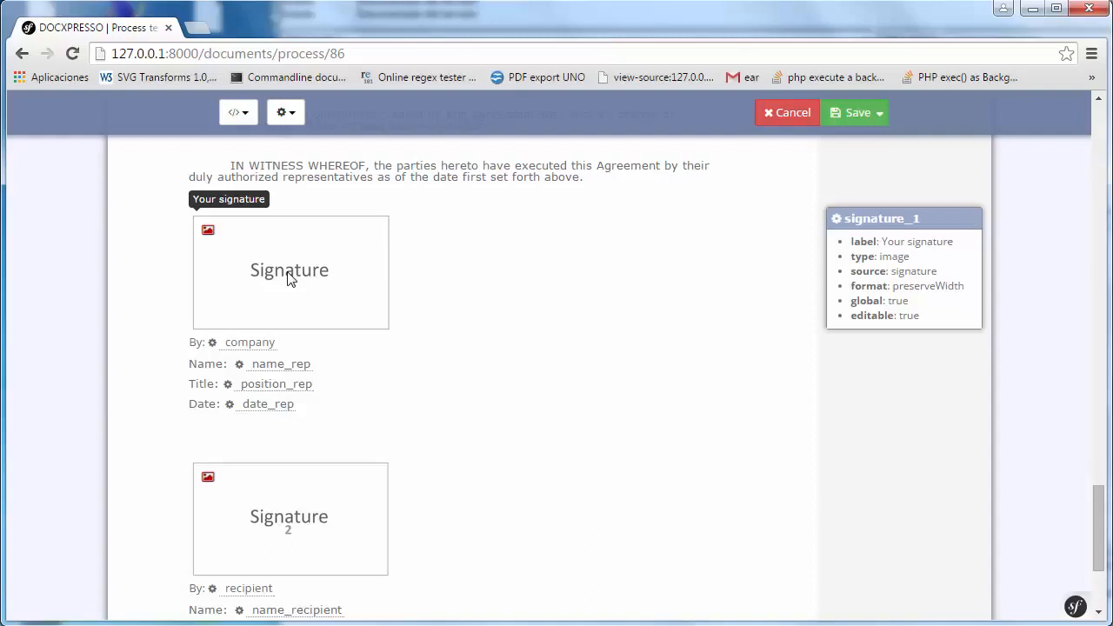
{"action": "left_click", "coordinate": [290, 277]}
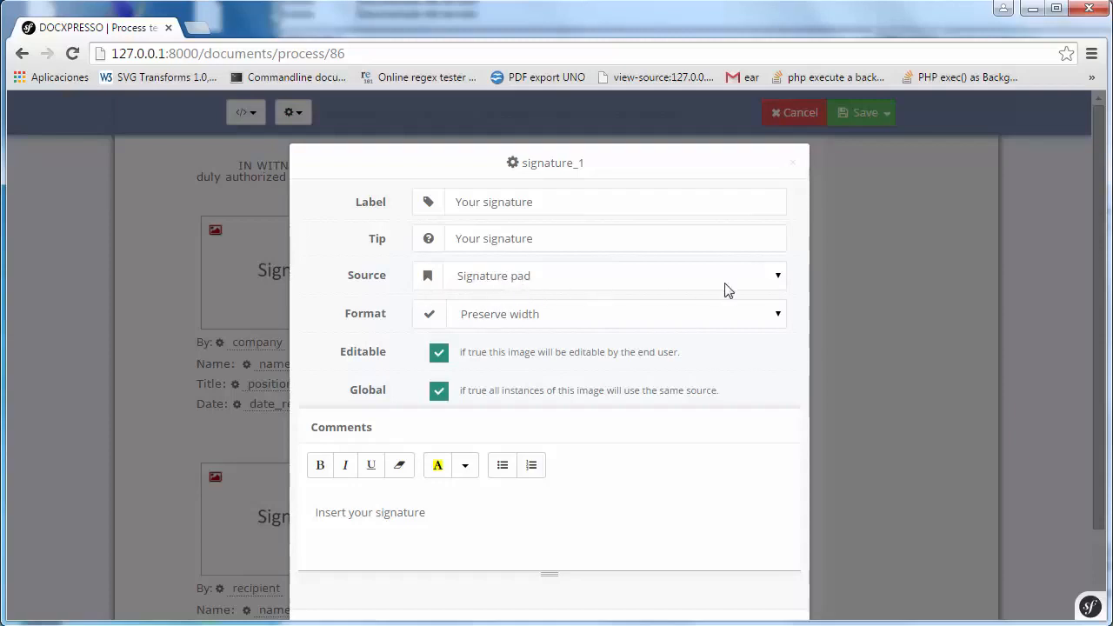
Step: Keep Signature pad as the signature_1 source and dismiss the settings modal
{"action": "left_click", "coordinate": [777, 280]}
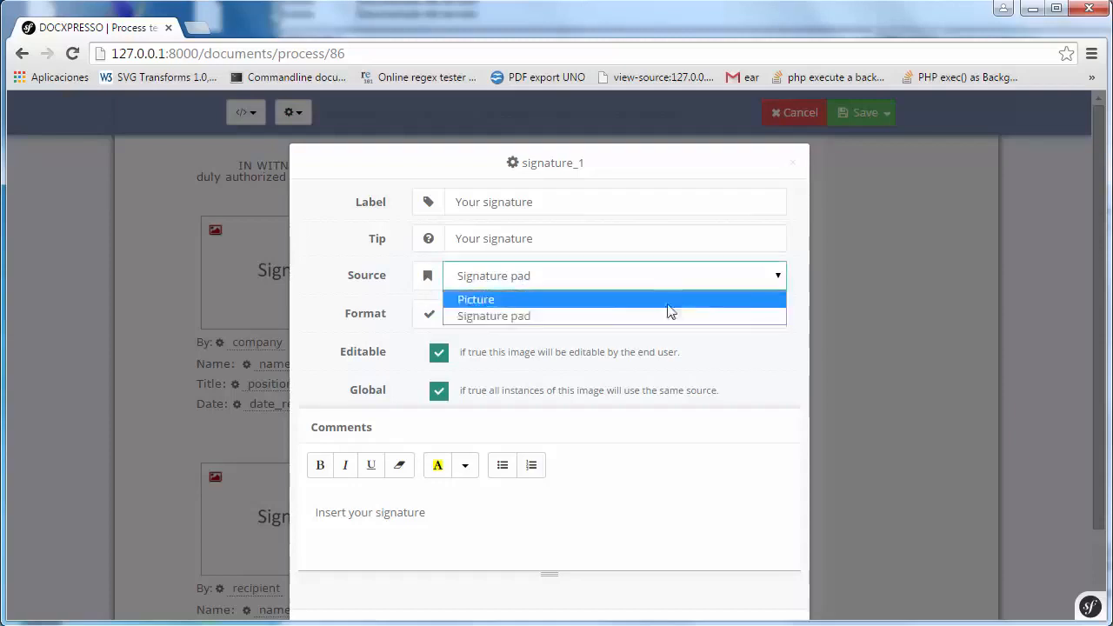
{"action": "left_click", "coordinate": [507, 281]}
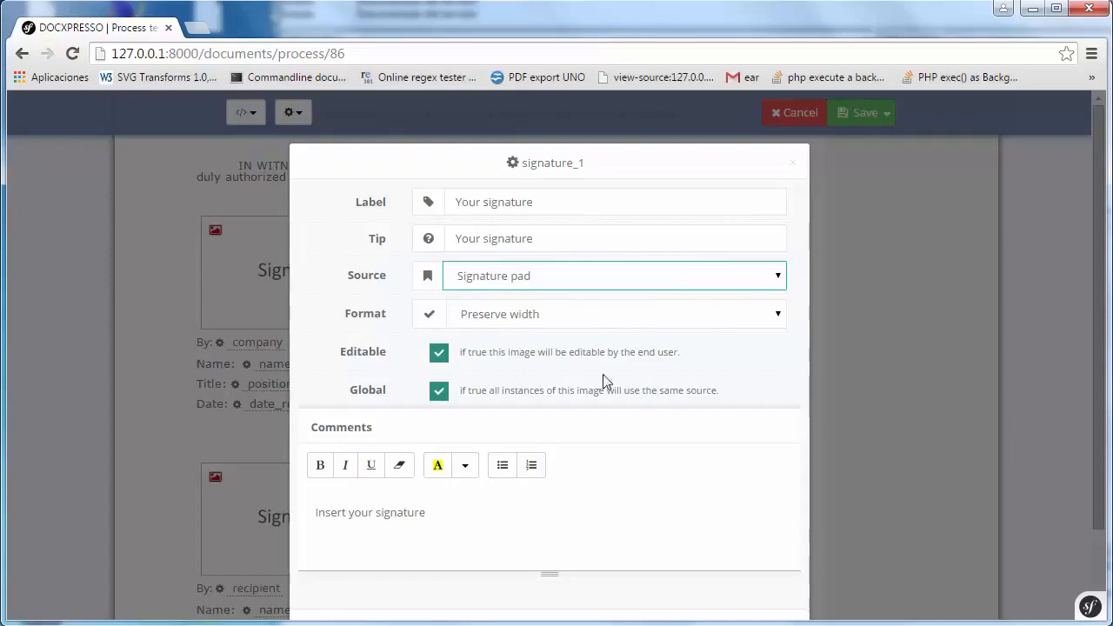
{"action": "left_click", "coordinate": [864, 451]}
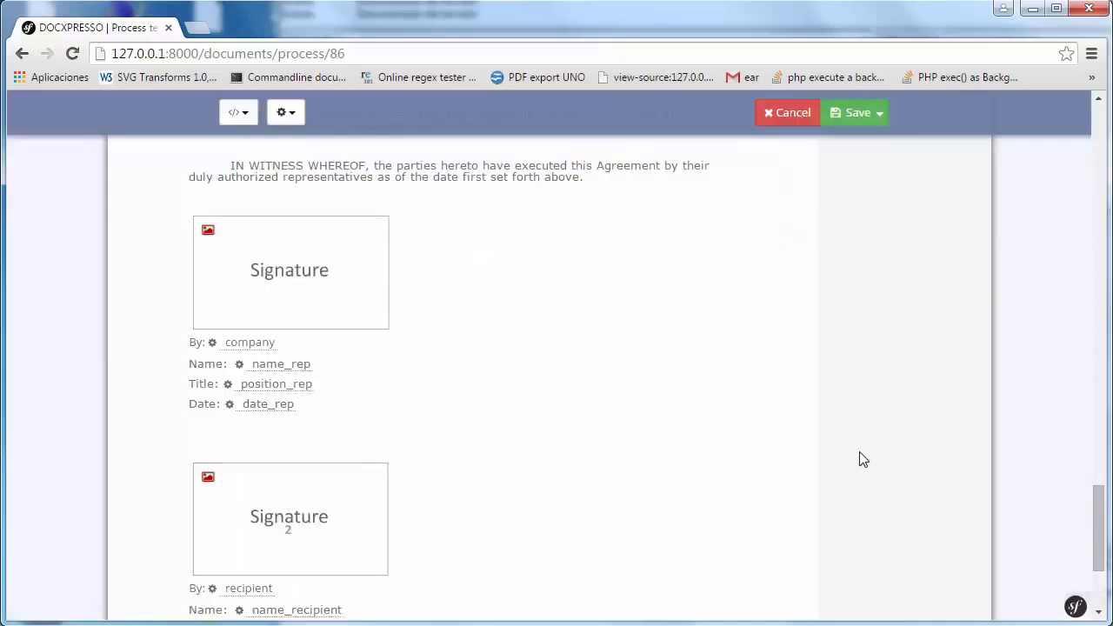
Step: Scroll to the top and pick Save & Preview from the Save dropdown
{"action": "scroll", "coordinate": [865, 452], "scroll_direction": "down", "scroll_amount": 3}
{"action": "scroll", "coordinate": [861, 452], "scroll_direction": "up", "scroll_amount": 10}
{"action": "scroll", "coordinate": [859, 458], "scroll_direction": "up", "scroll_amount": 15}
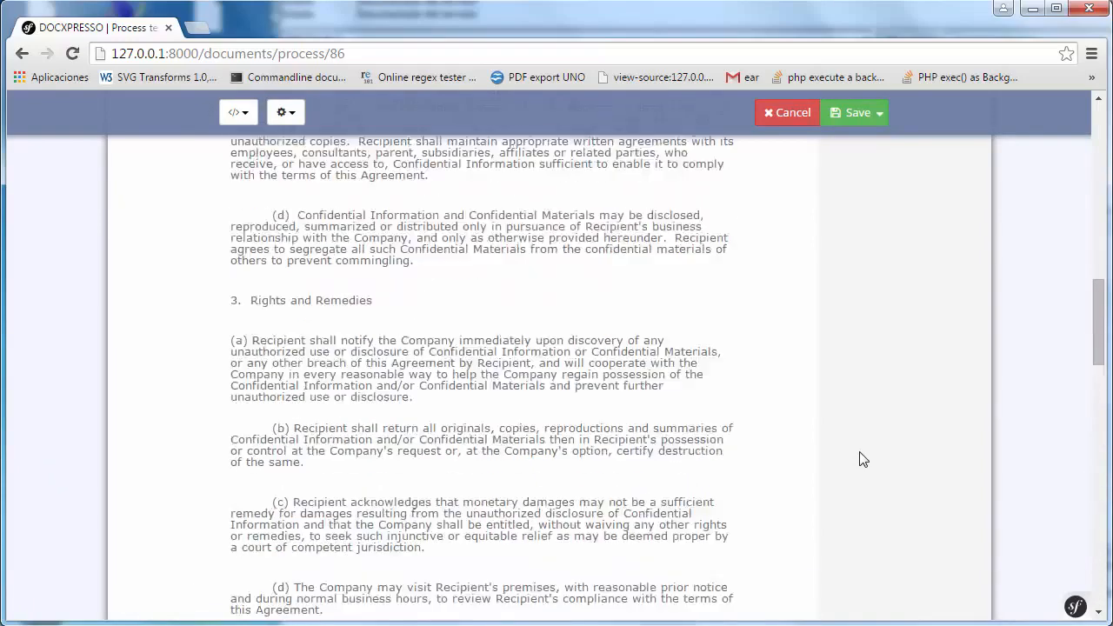
{"action": "scroll", "coordinate": [859, 458], "scroll_direction": "up", "scroll_amount": 2}
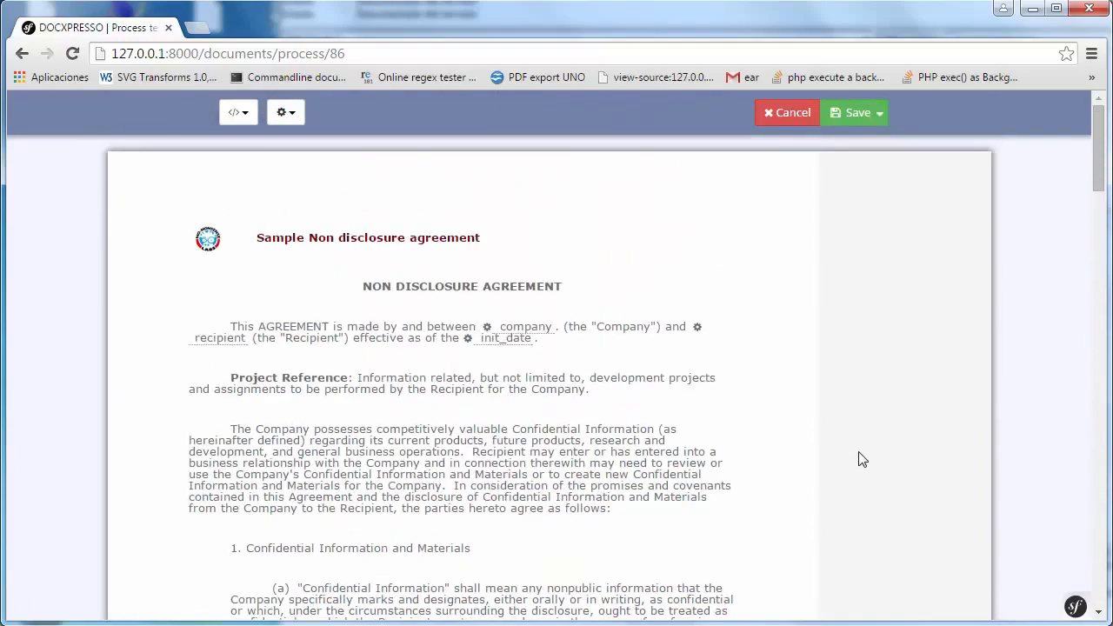
{"action": "left_click", "coordinate": [873, 122]}
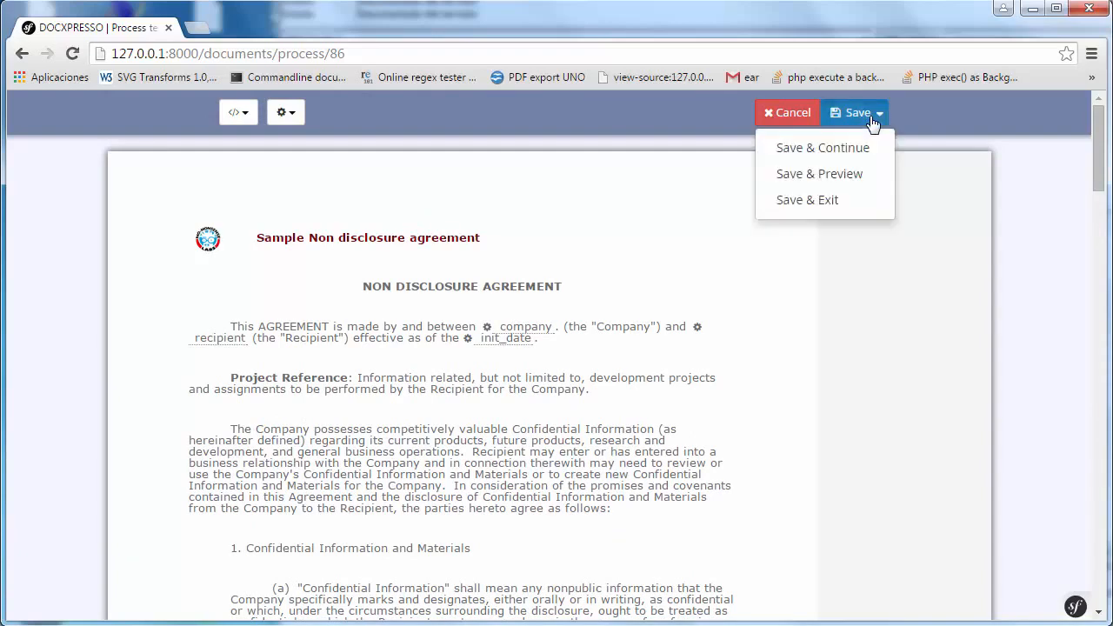
{"action": "left_click", "coordinate": [836, 179]}
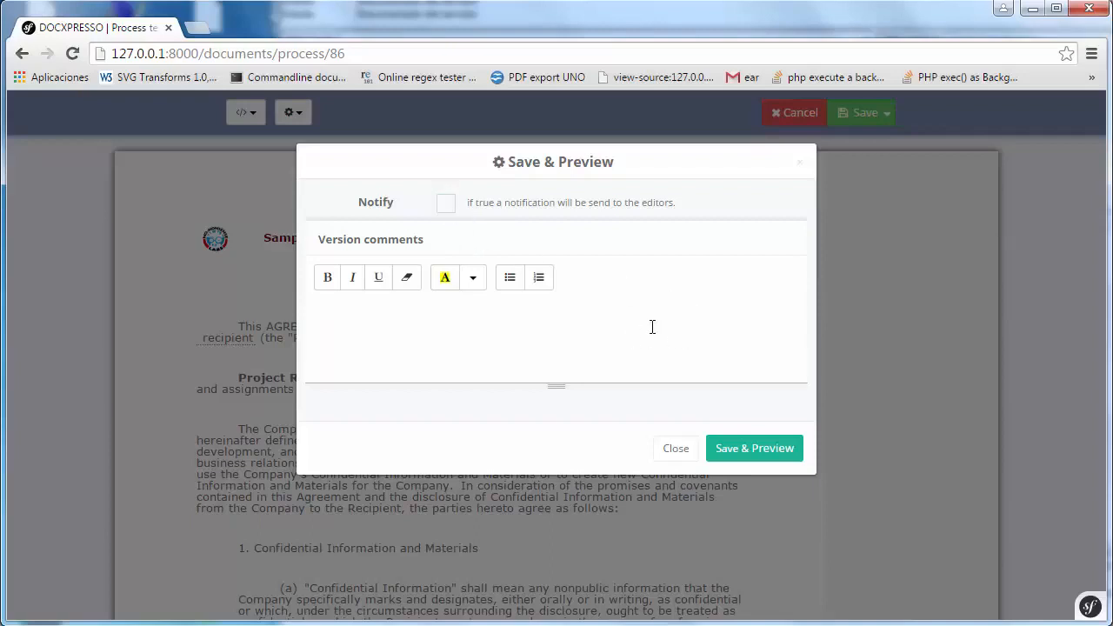
Step: Confirm Save & Preview to save the template and load document 86's preview
{"action": "left_click", "coordinate": [761, 459]}
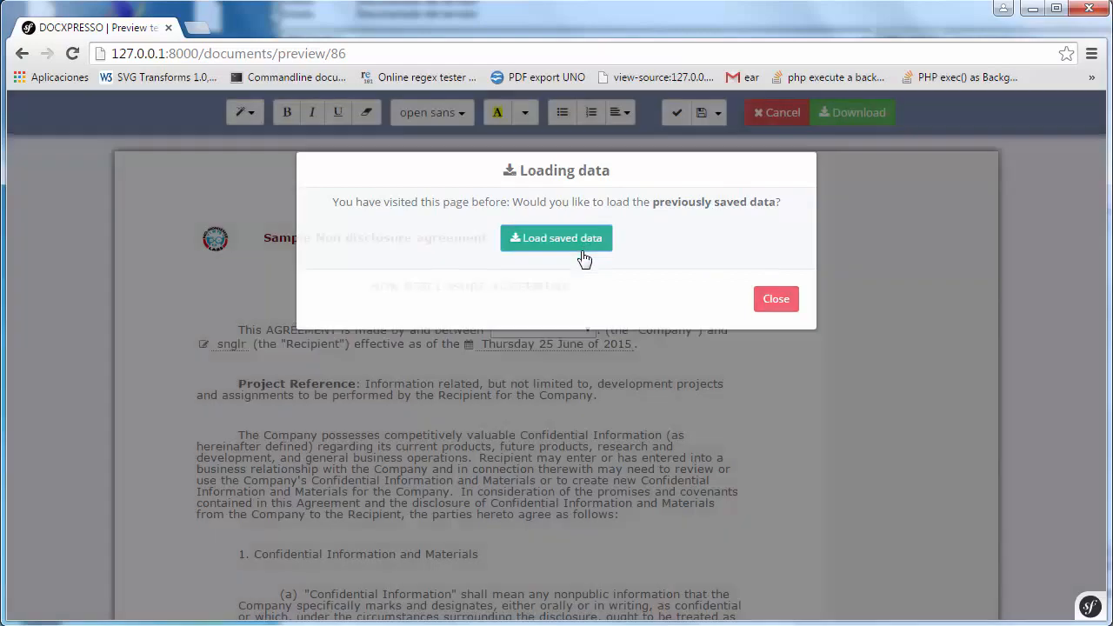
Step: Reload the saved data, choose Docxpresso as company, and set recipient to 'your company' with 'company' bold
{"action": "left_click", "coordinate": [582, 252]}
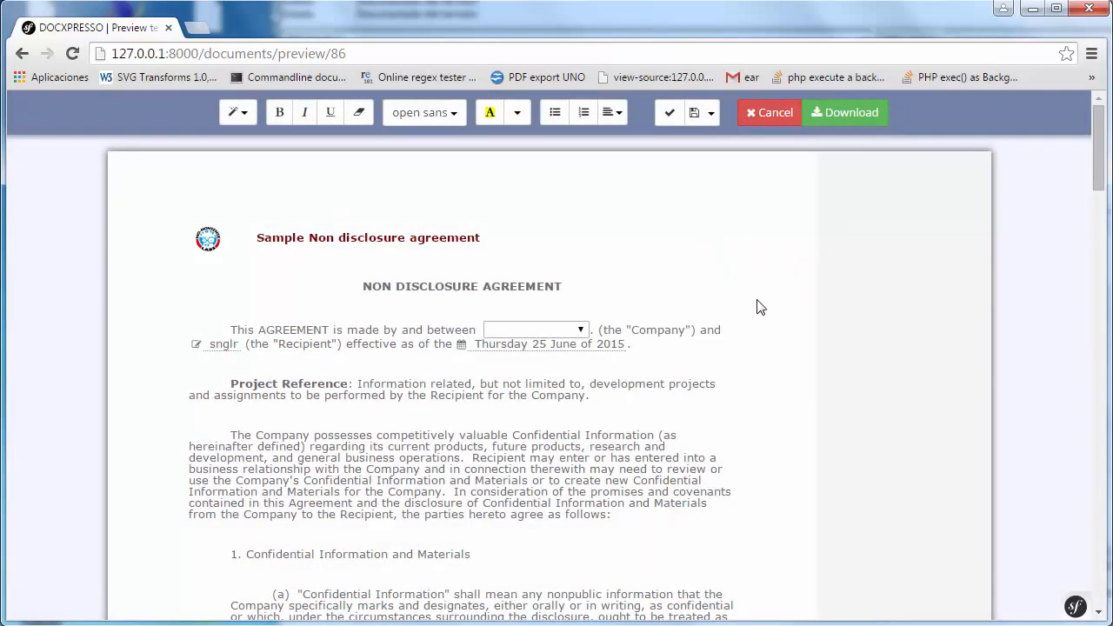
{"action": "left_click", "coordinate": [581, 331]}
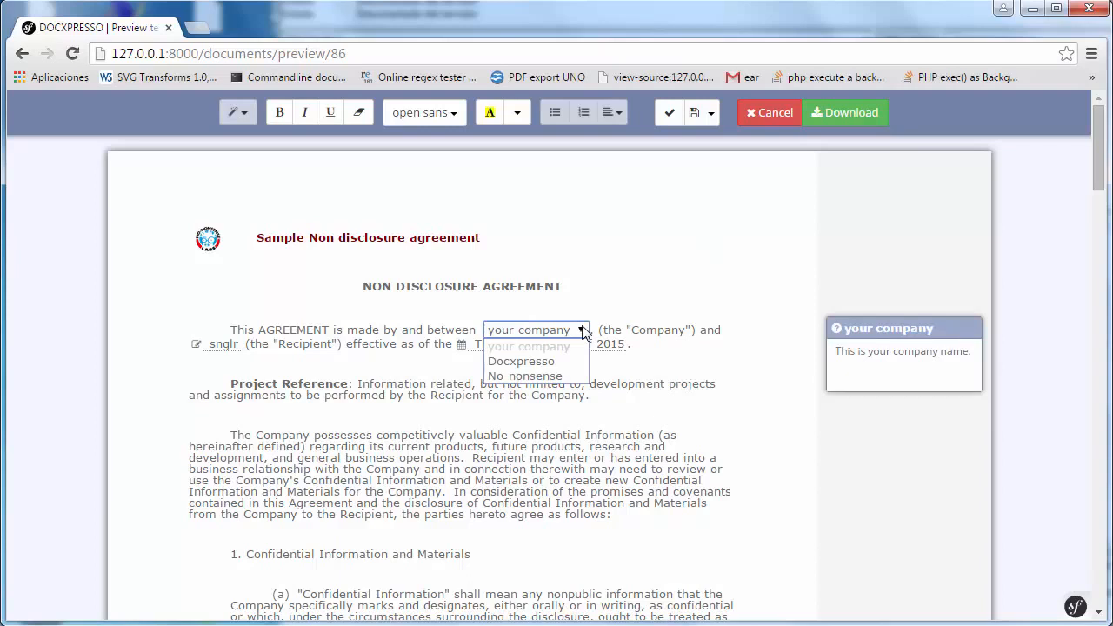
{"action": "left_click", "coordinate": [530, 362]}
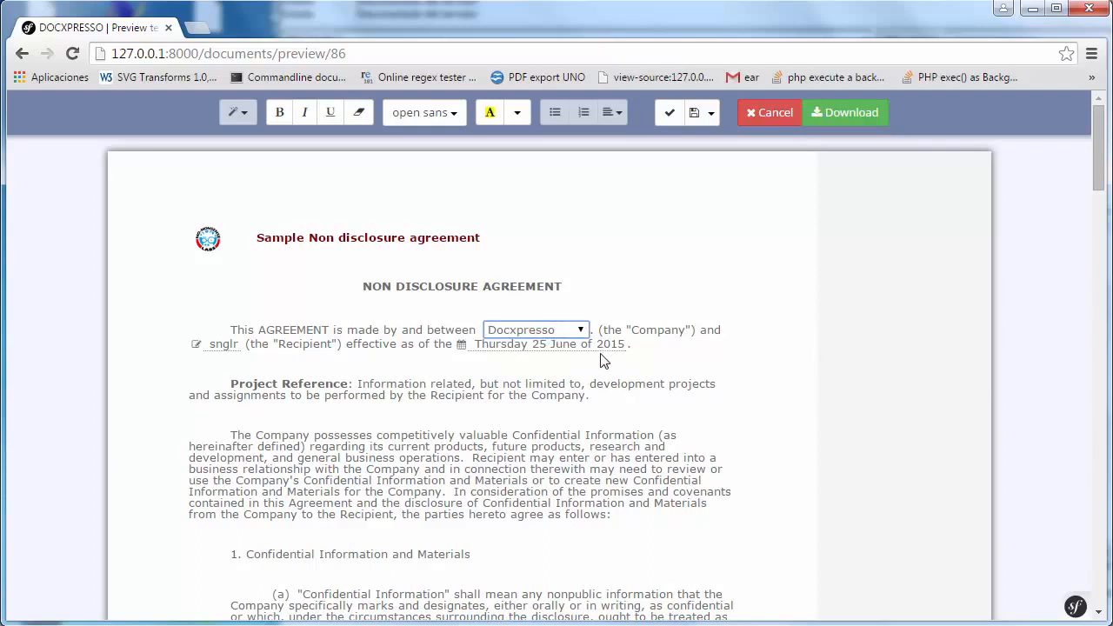
{"action": "double_click", "coordinate": [226, 346]}
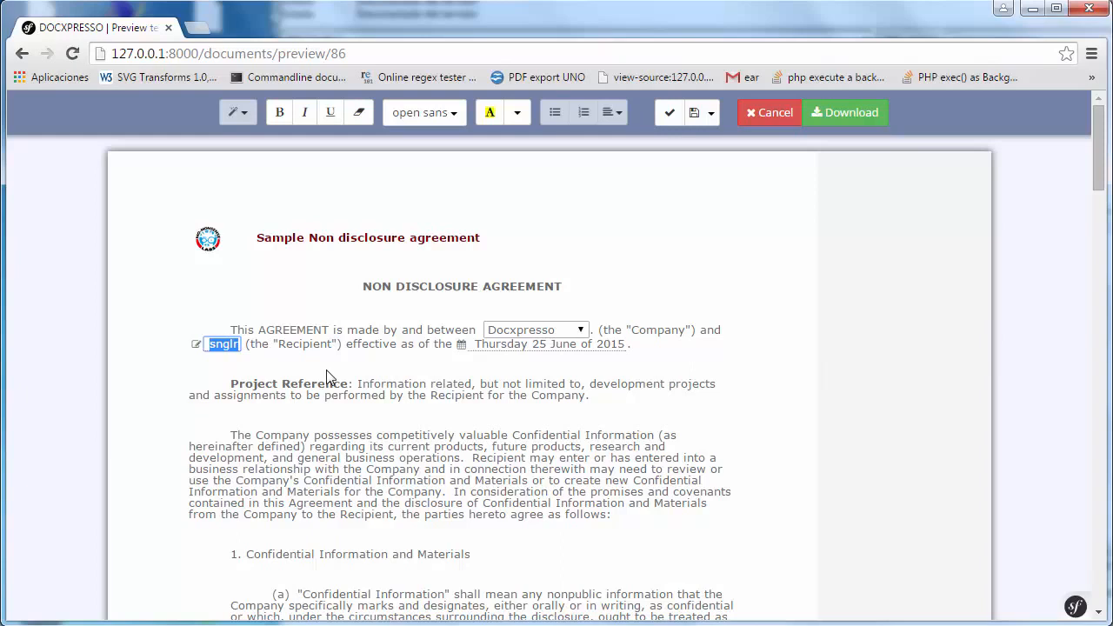
{"action": "type", "text": "your"}
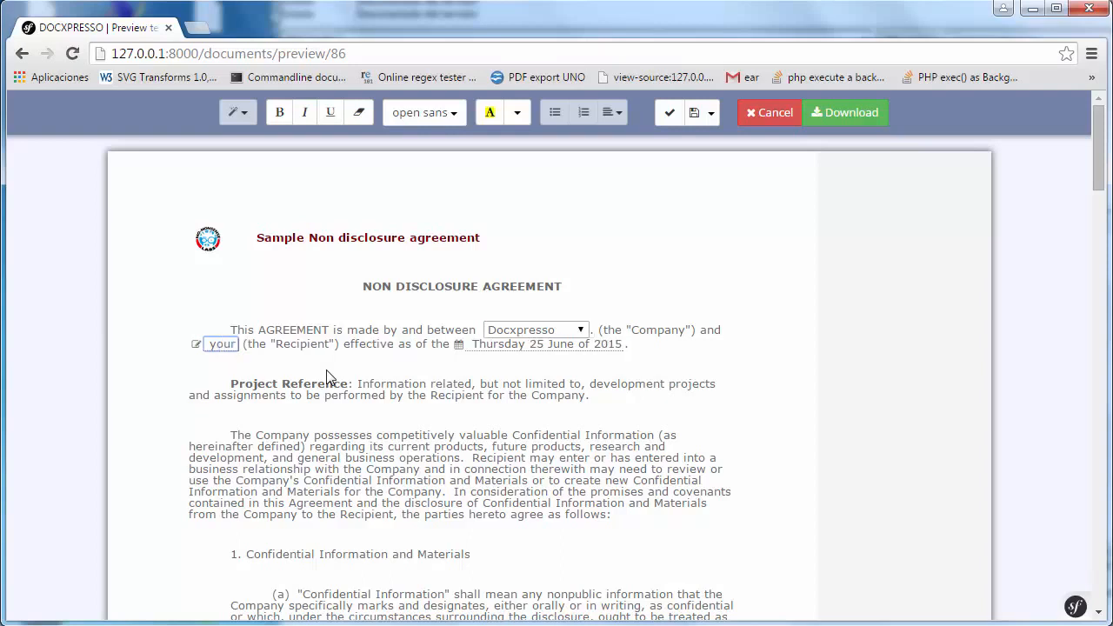
{"action": "type", "text": " company"}
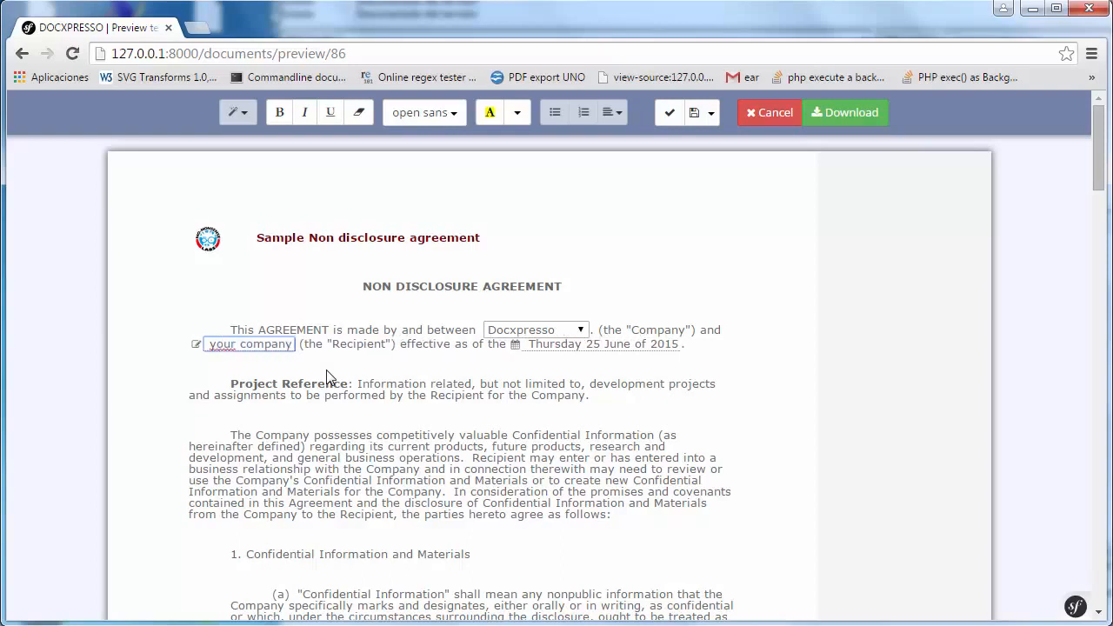
{"action": "double_click", "coordinate": [265, 343]}
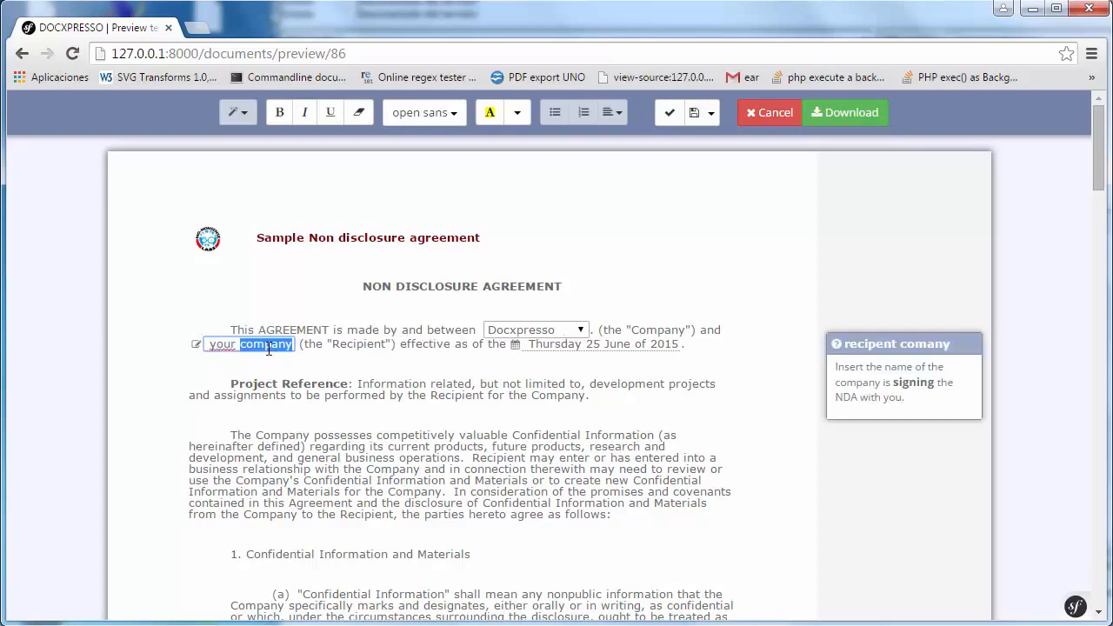
{"action": "left_click", "coordinate": [285, 122]}
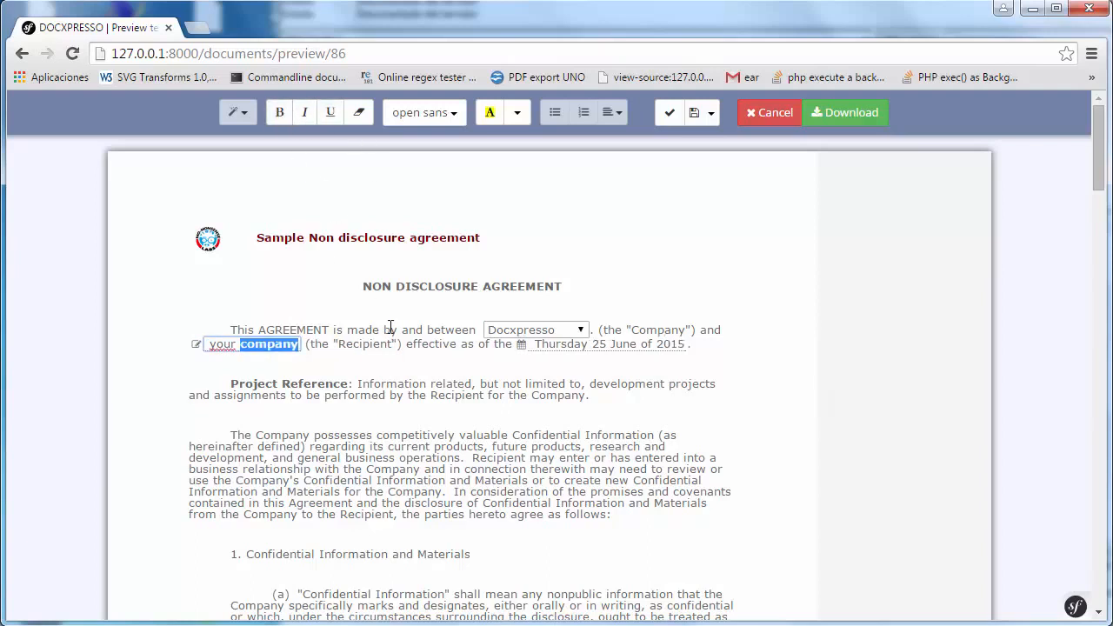
Step: Set the agreement start date to 07 July 2015
{"action": "left_click", "coordinate": [613, 344]}
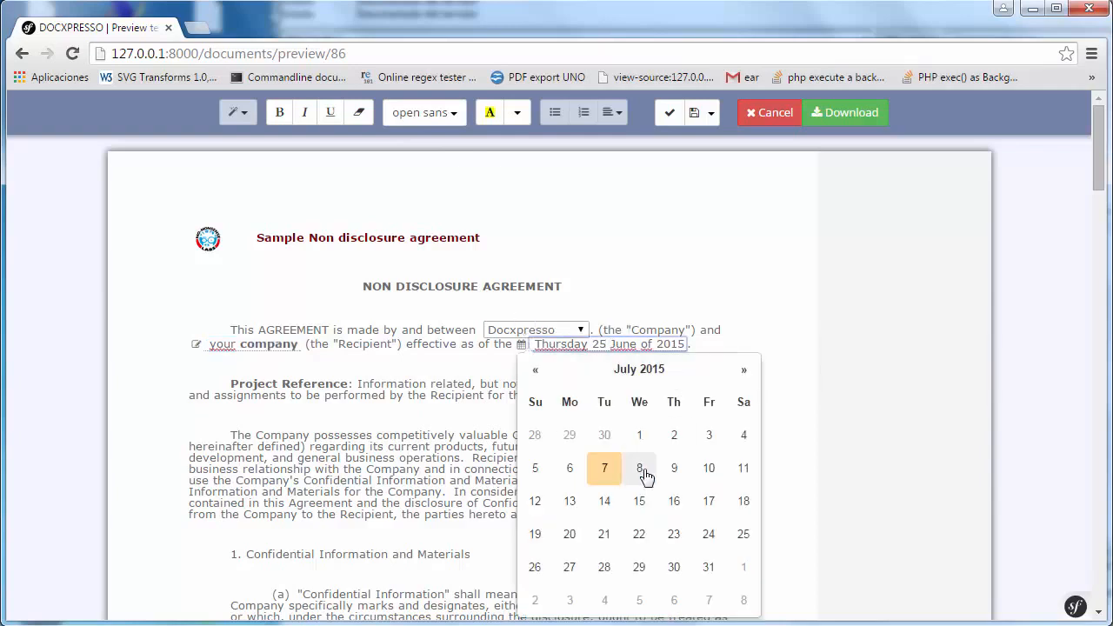
{"action": "left_click", "coordinate": [604, 468]}
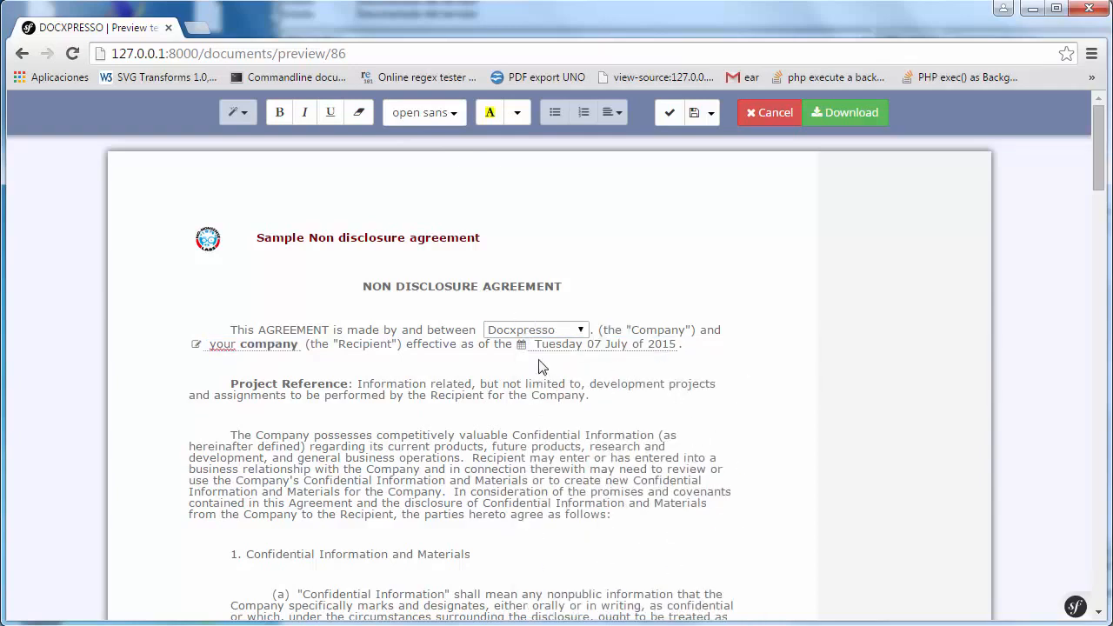
{"action": "mouse_move", "coordinate": [550, 344]}
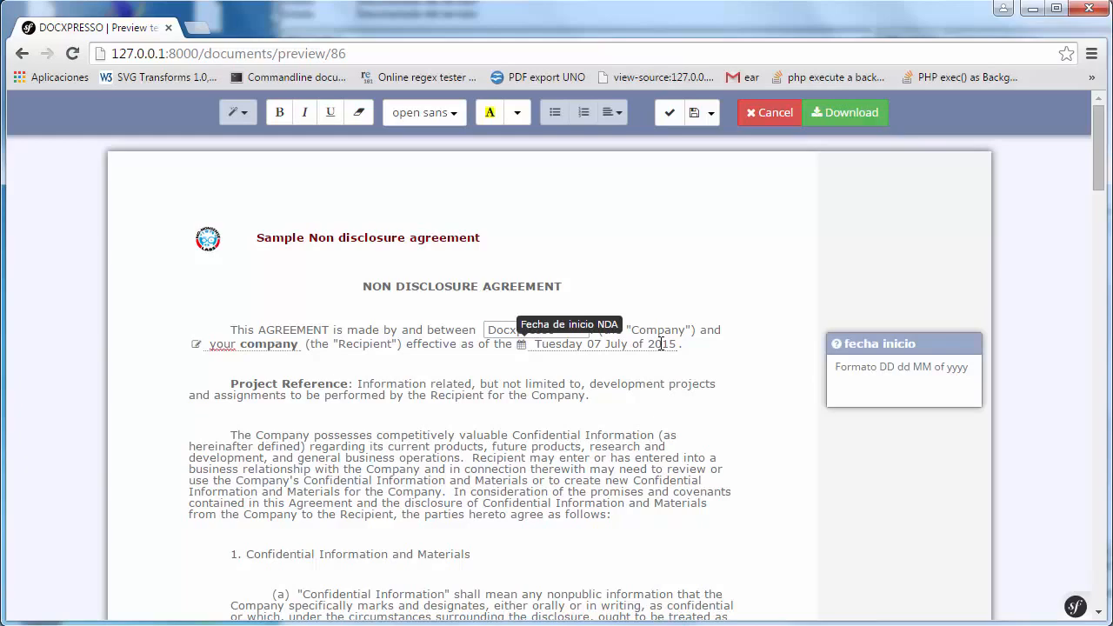
{"action": "scroll", "coordinate": [630, 365], "scroll_direction": "down", "scroll_amount": 1}
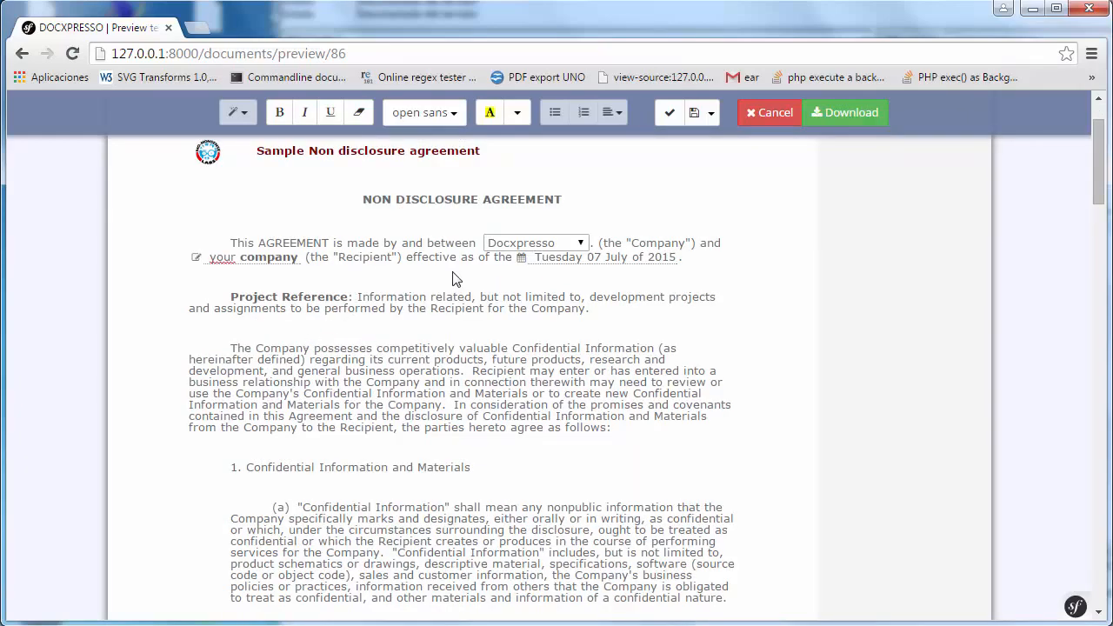
Step: Enter the company representative's full name and the title CEO
{"action": "scroll", "coordinate": [453, 278], "scroll_direction": "down", "scroll_amount": 20}
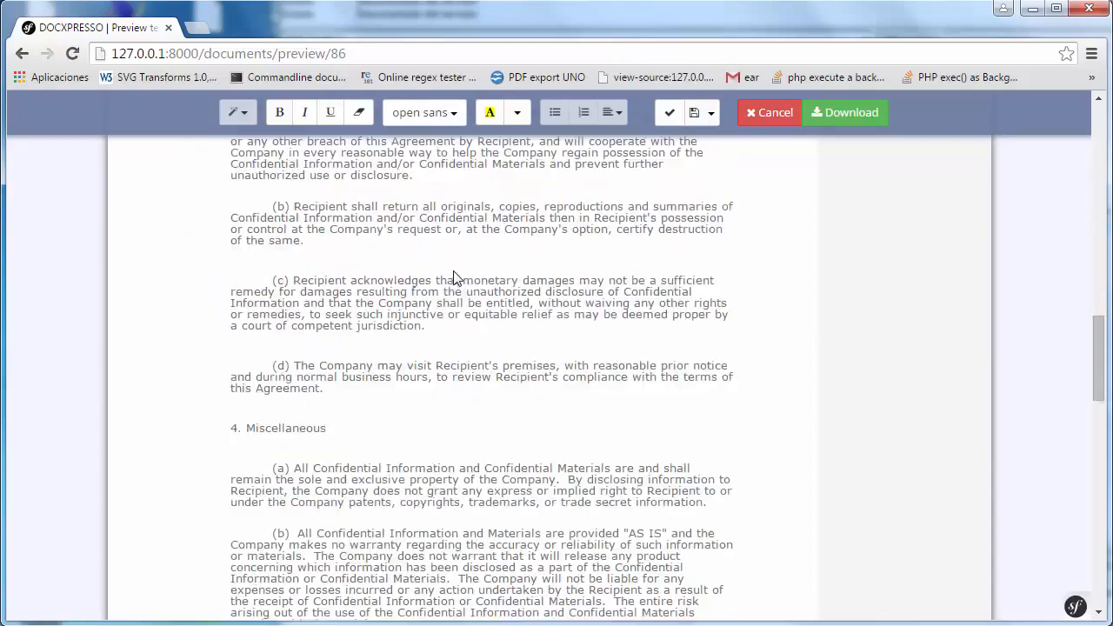
{"action": "scroll", "coordinate": [454, 271], "scroll_direction": "down", "scroll_amount": 5}
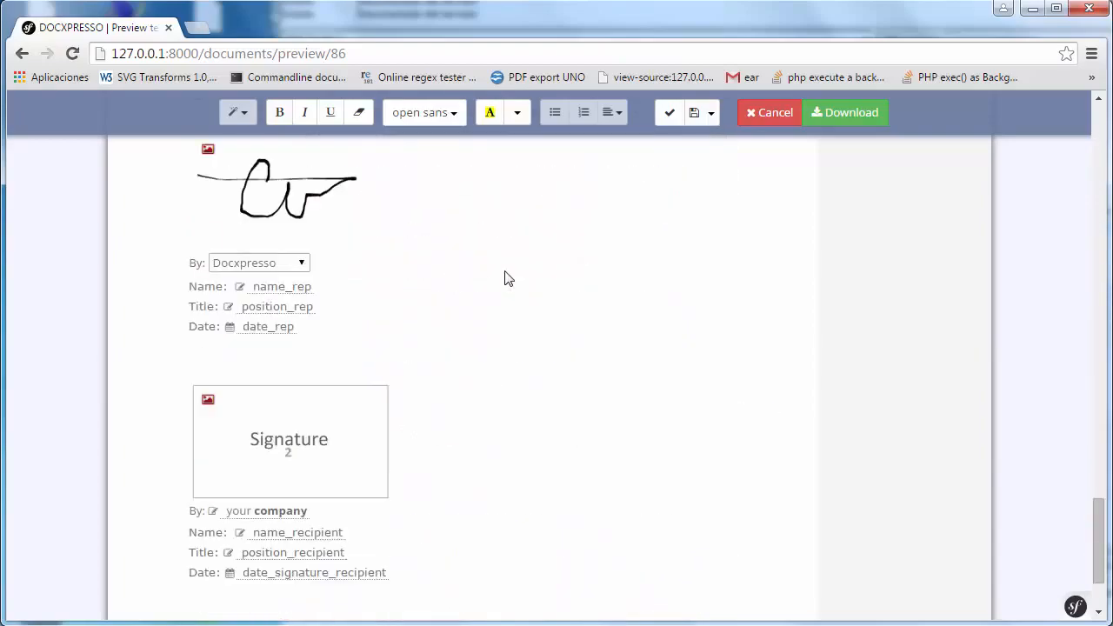
{"action": "left_click", "coordinate": [281, 287]}
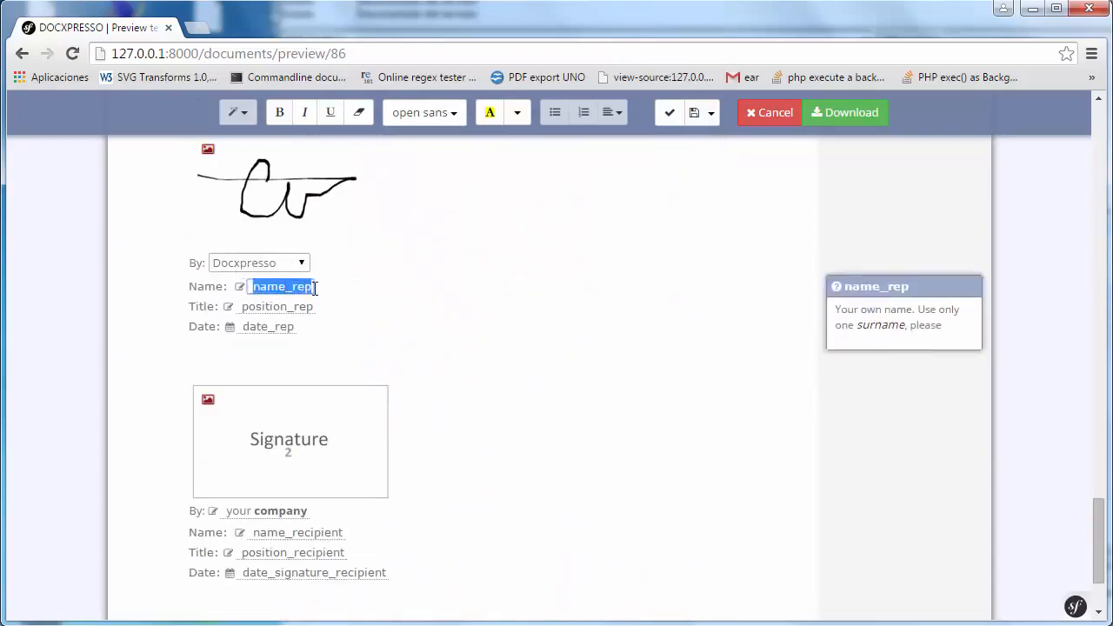
{"action": "type", "text": "Ed"}
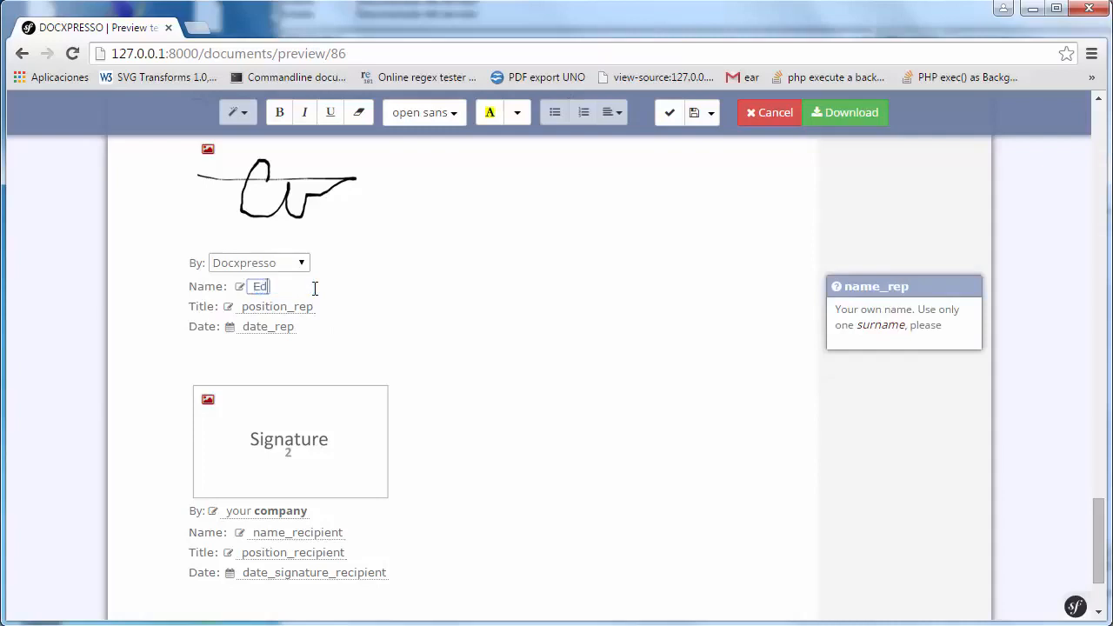
{"action": "type", "text": "uardo Ramos"}
{"action": "left_click", "coordinate": [290, 307]}
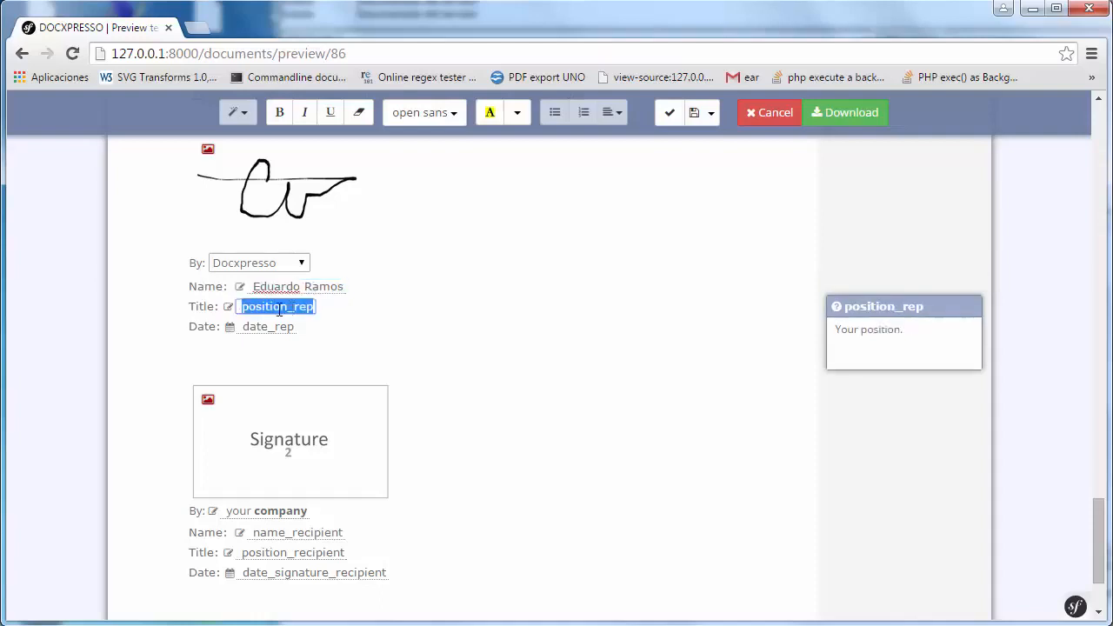
{"action": "key", "text": "BackSpace"}
{"action": "type", "text": "CEO"}
Step: Set the representative's signing date to Tuesday 07 July 2015
{"action": "left_click", "coordinate": [271, 326]}
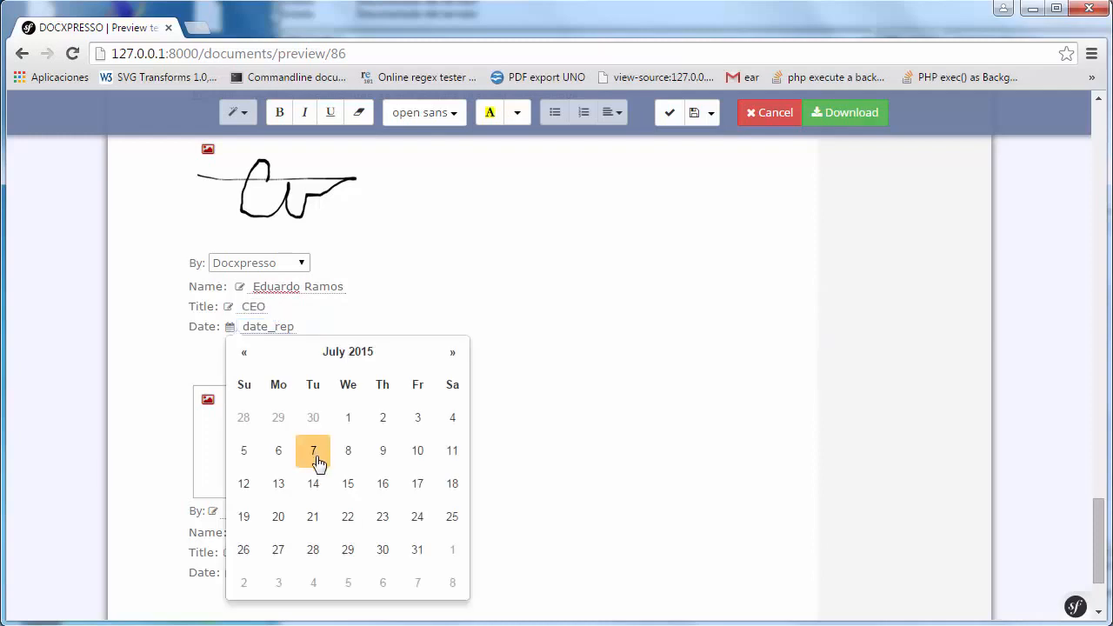
{"action": "left_click", "coordinate": [313, 451]}
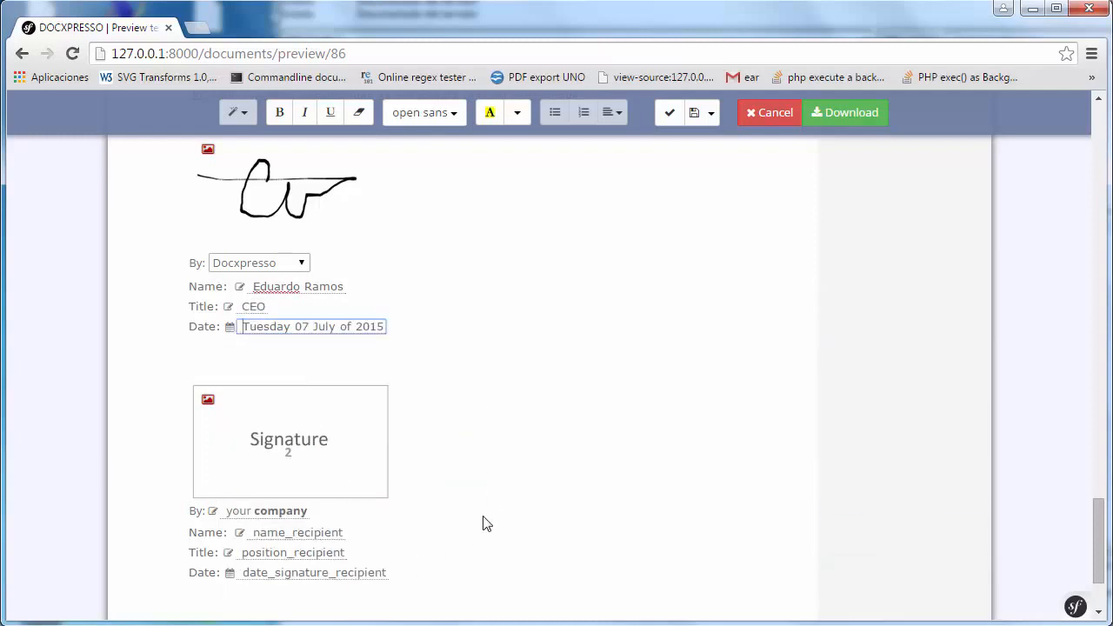
{"action": "scroll", "coordinate": [547, 456], "scroll_direction": "up", "scroll_amount": 1}
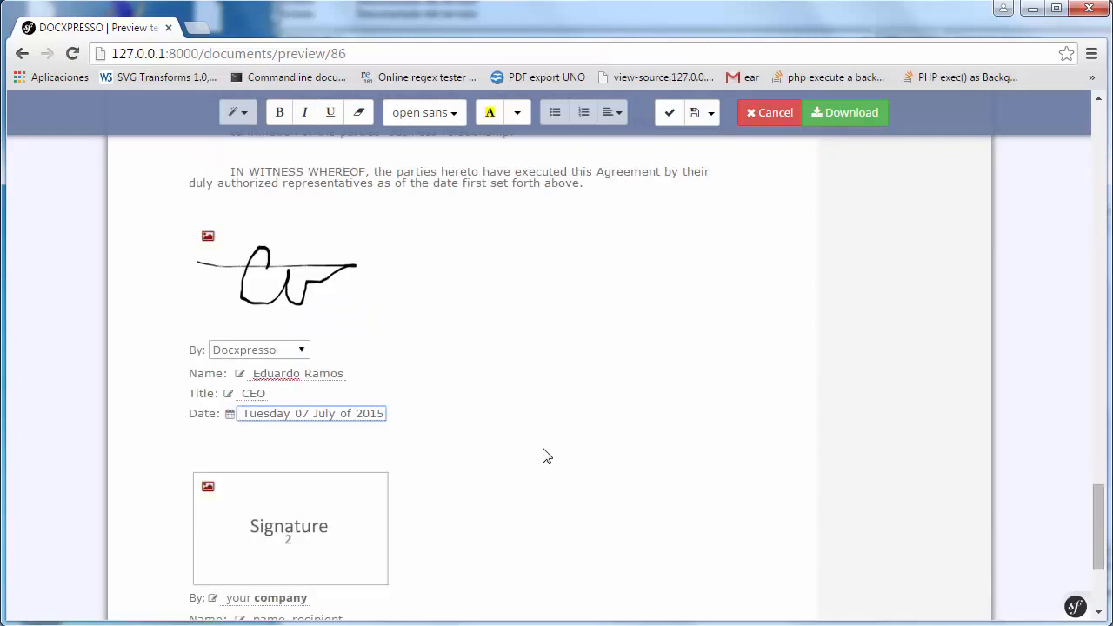
{"action": "mouse_move", "coordinate": [293, 298]}
{"action": "mouse_move", "coordinate": [317, 539]}
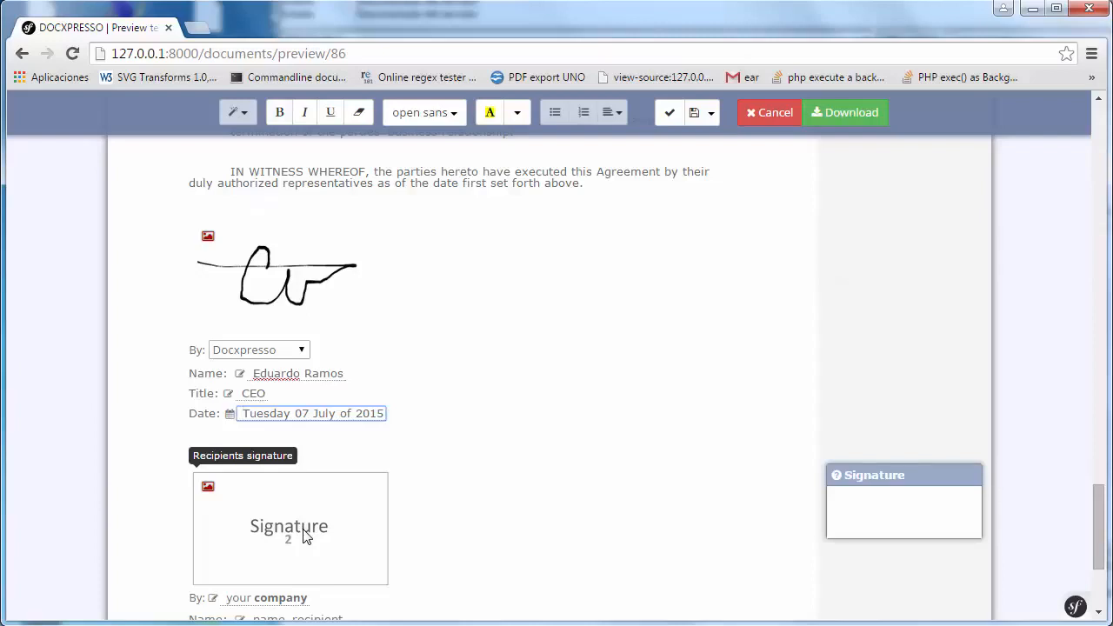
Step: Redraw and save the company representative's signature in the first signature box
{"action": "left_click", "coordinate": [305, 290]}
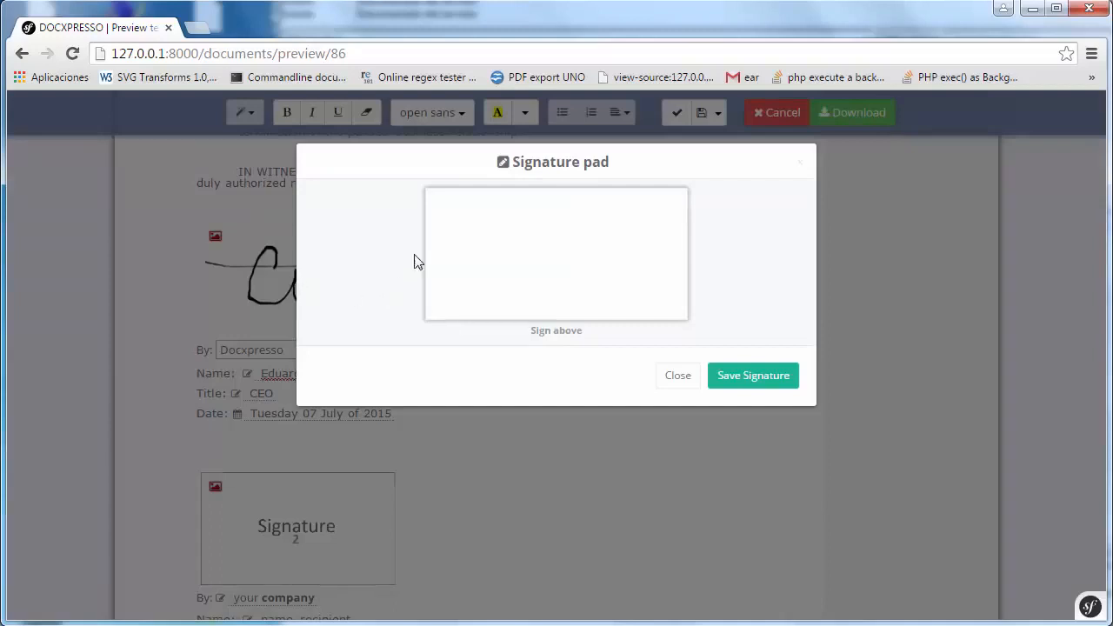
{"action": "mouse_move", "coordinate": [468, 258]}
{"action": "left_mouse_down"}
{"action": "mouse_move", "coordinate": [475, 266]}
{"action": "mouse_move", "coordinate": [539, 241]}
{"action": "mouse_move", "coordinate": [649, 270]}
{"action": "left_mouse_up"}
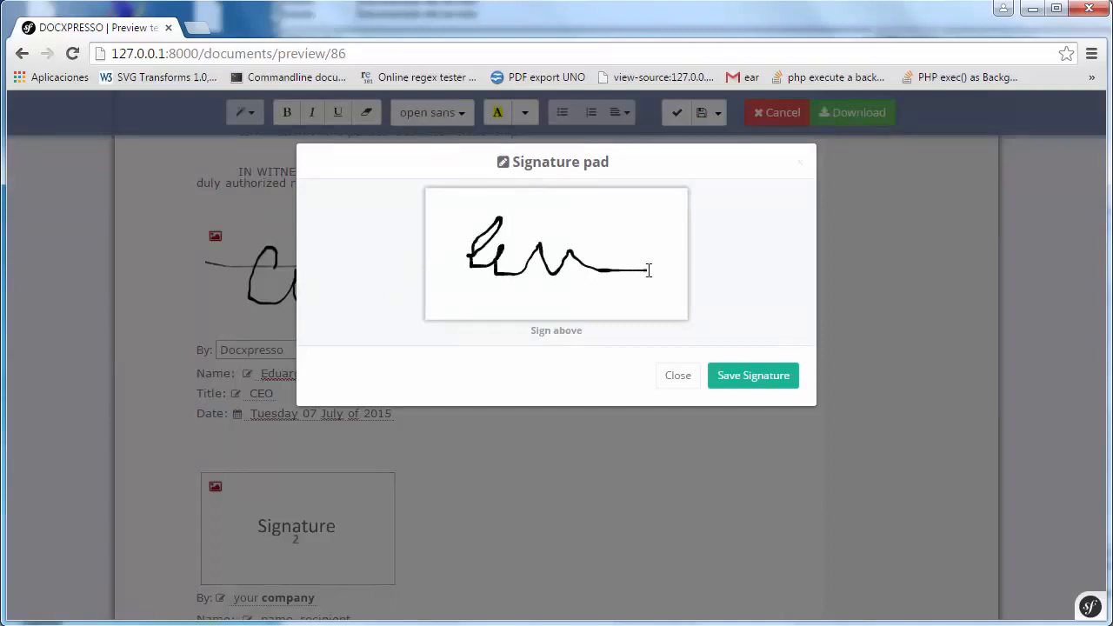
{"action": "left_click", "coordinate": [753, 376]}
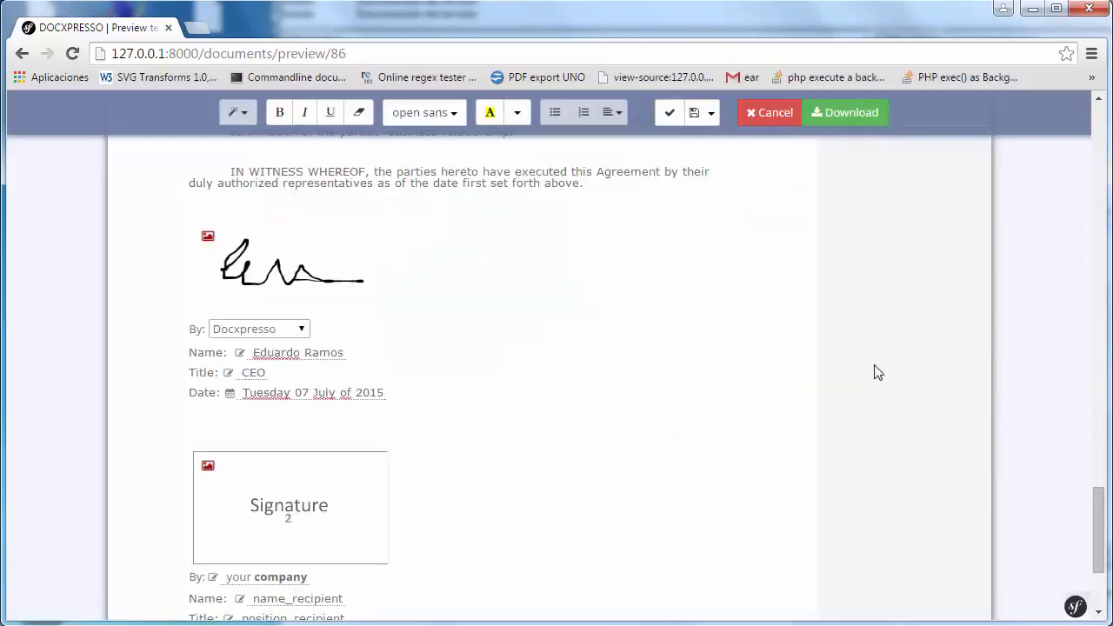
Step: Draw and save the recipient's signature in the Signature 2 box
{"action": "left_click", "coordinate": [304, 527]}
{"action": "mouse_move", "coordinate": [468, 202]}
{"action": "left_mouse_down"}
{"action": "mouse_move", "coordinate": [517, 249]}
{"action": "mouse_move", "coordinate": [588, 262]}
{"action": "mouse_move", "coordinate": [636, 251]}
{"action": "left_mouse_up"}
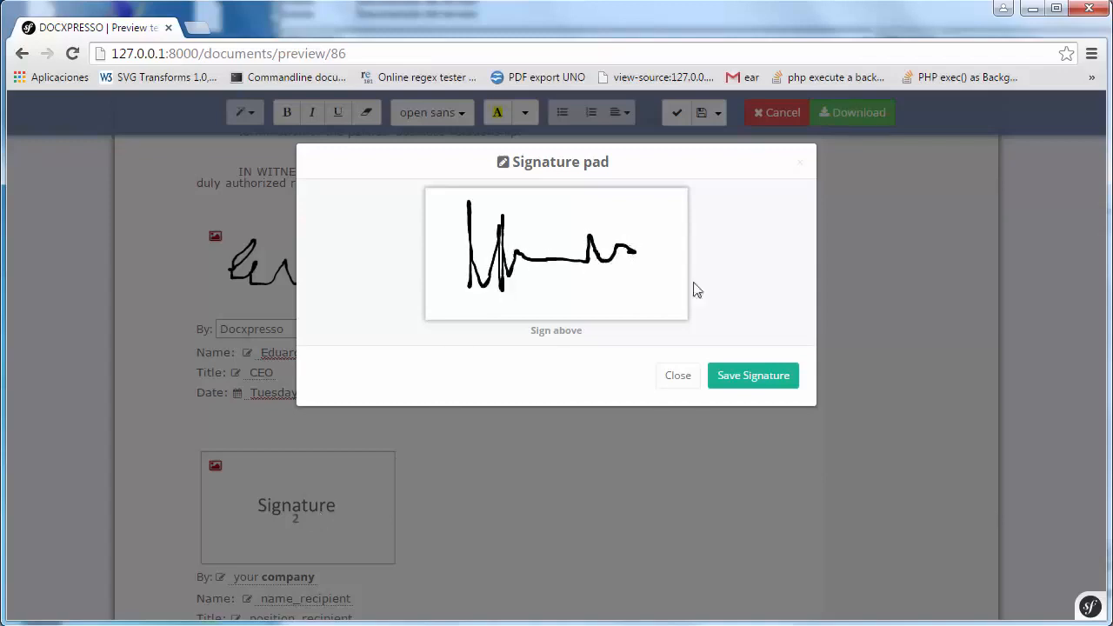
{"action": "left_click", "coordinate": [769, 386]}
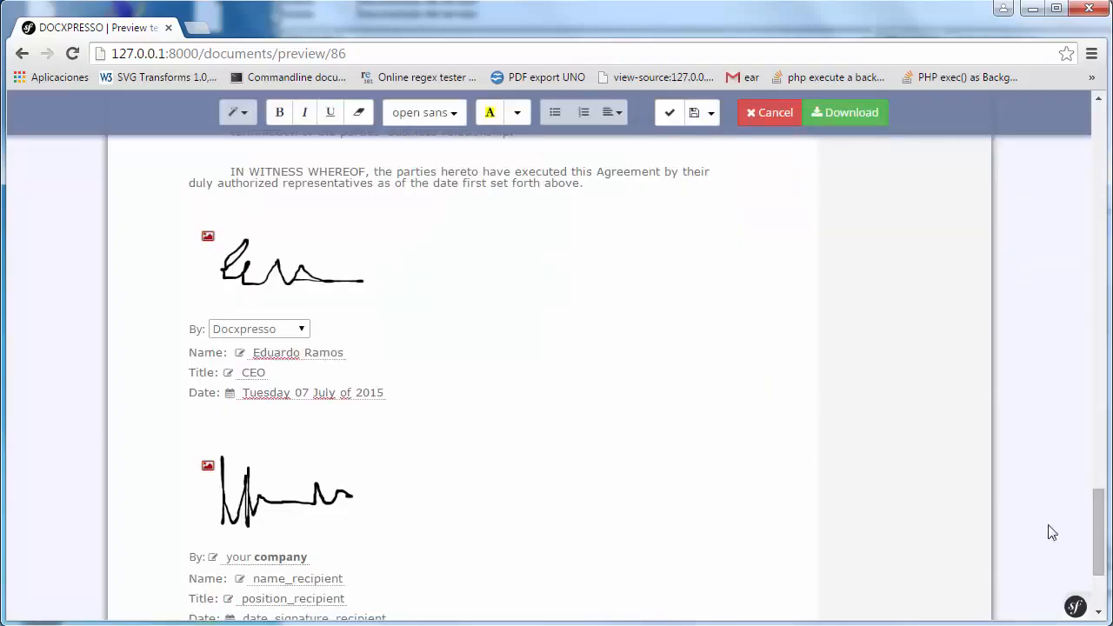
{"action": "mouse_move", "coordinate": [1099, 532]}
{"action": "left_mouse_down"}
{"action": "mouse_move", "coordinate": [1106, 169]}
{"action": "mouse_move", "coordinate": [1103, 561]}
{"action": "left_mouse_up"}
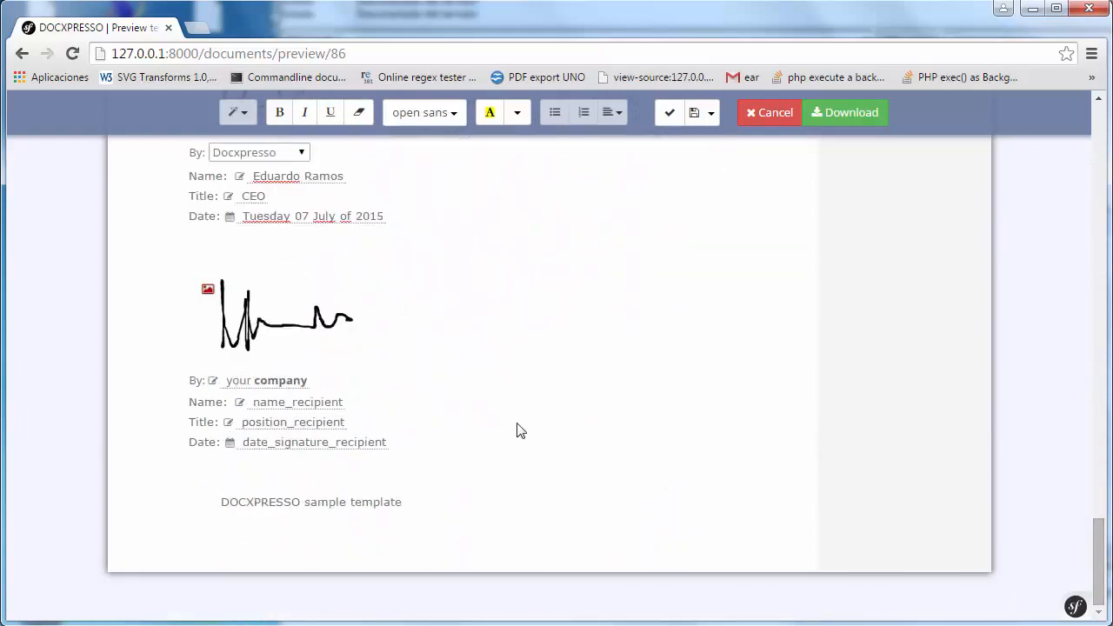
{"action": "left_click", "coordinate": [669, 114]}
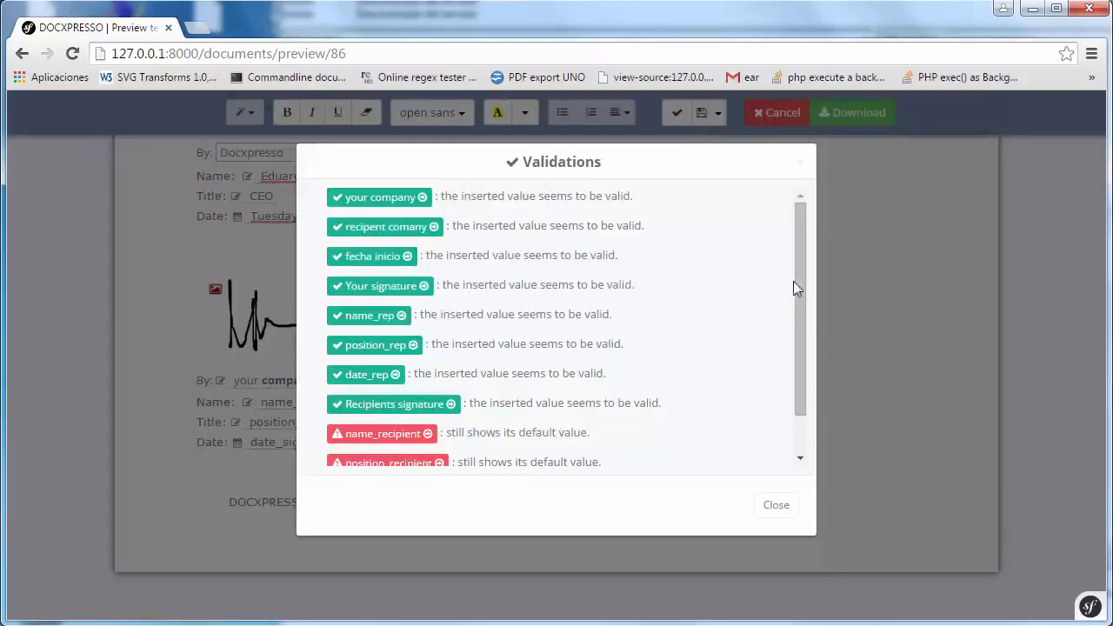
{"action": "scroll", "coordinate": [809, 298], "scroll_direction": "down", "scroll_amount": 2}
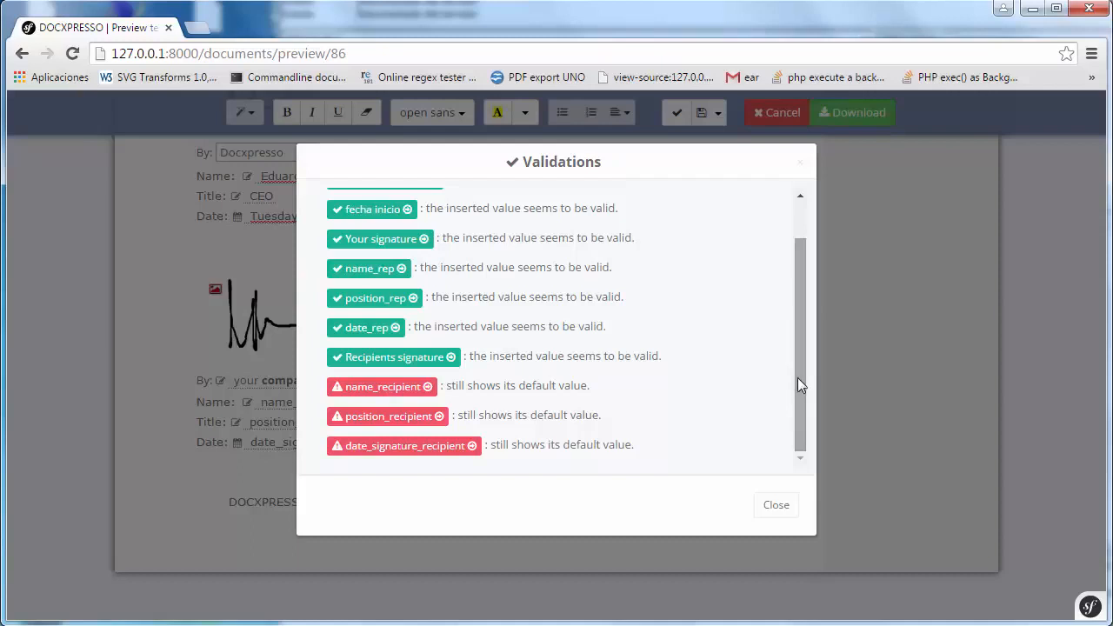
{"action": "left_click_drag", "start_coordinate": [797, 377], "coordinate": [799, 298]}
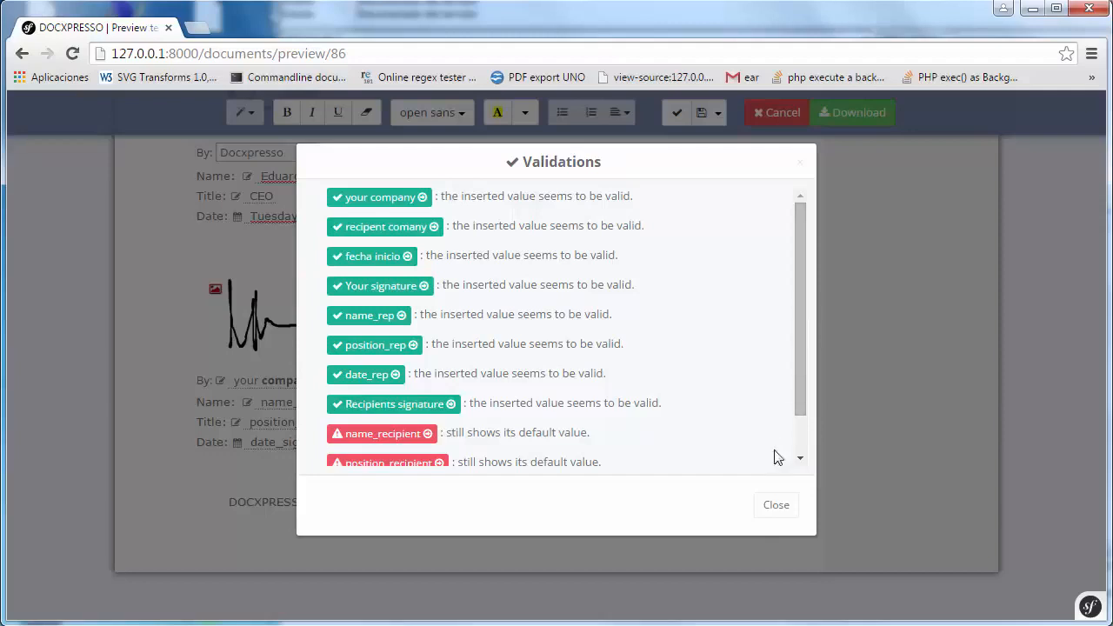
{"action": "left_click", "coordinate": [783, 507]}
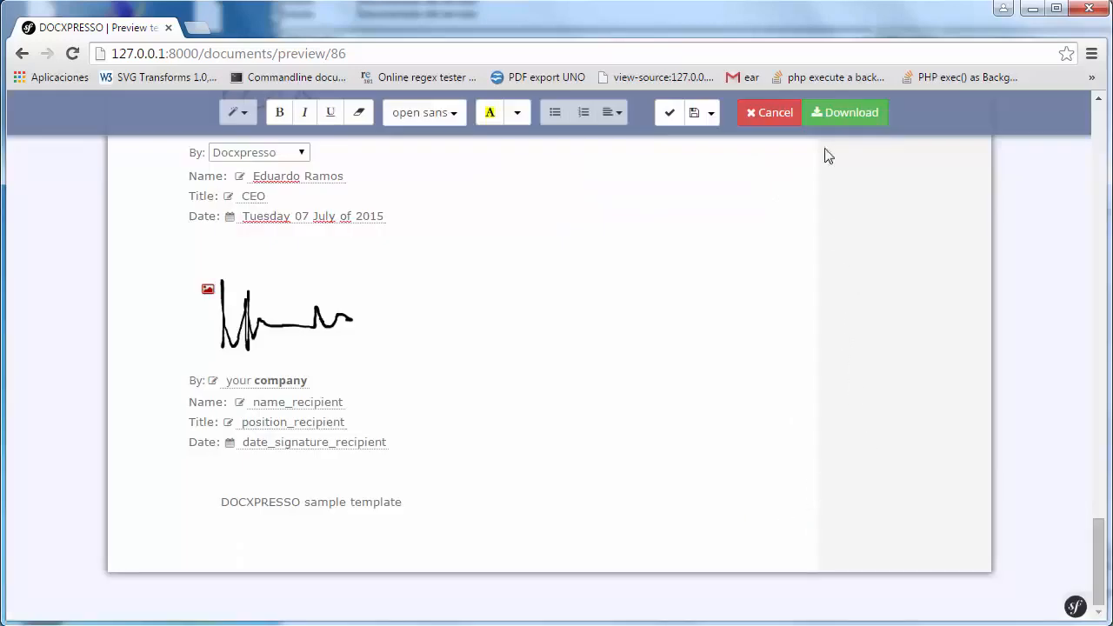
Step: Generate the filled NDA as a PDF, ignoring the warnings about three unfilled recipient fields
{"action": "left_click", "coordinate": [859, 120]}
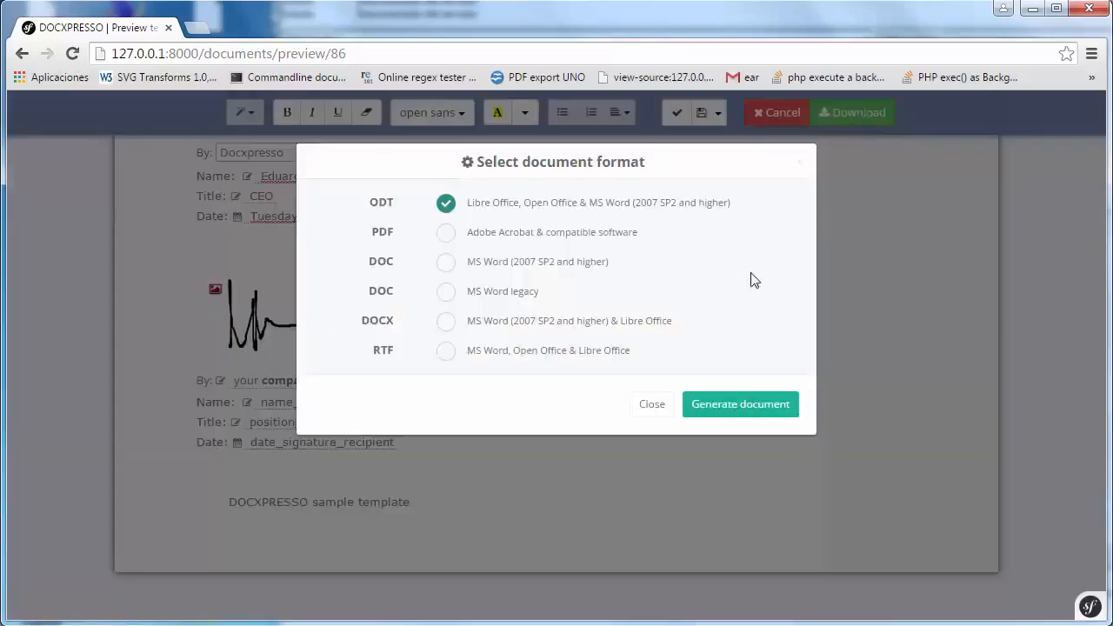
{"action": "left_click", "coordinate": [446, 235]}
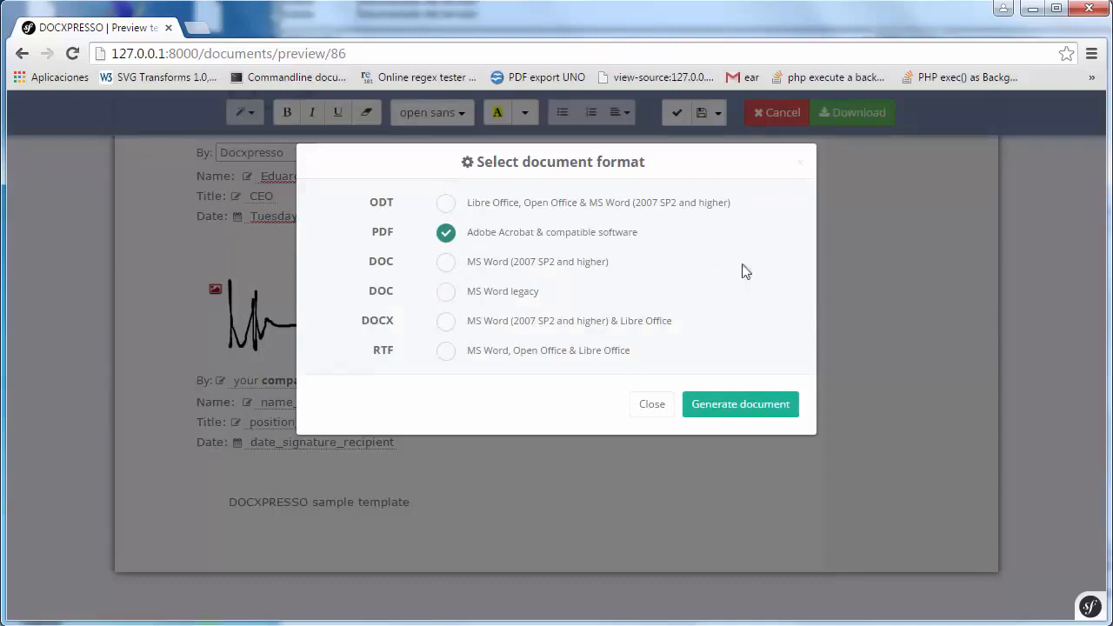
{"action": "left_click", "coordinate": [748, 406]}
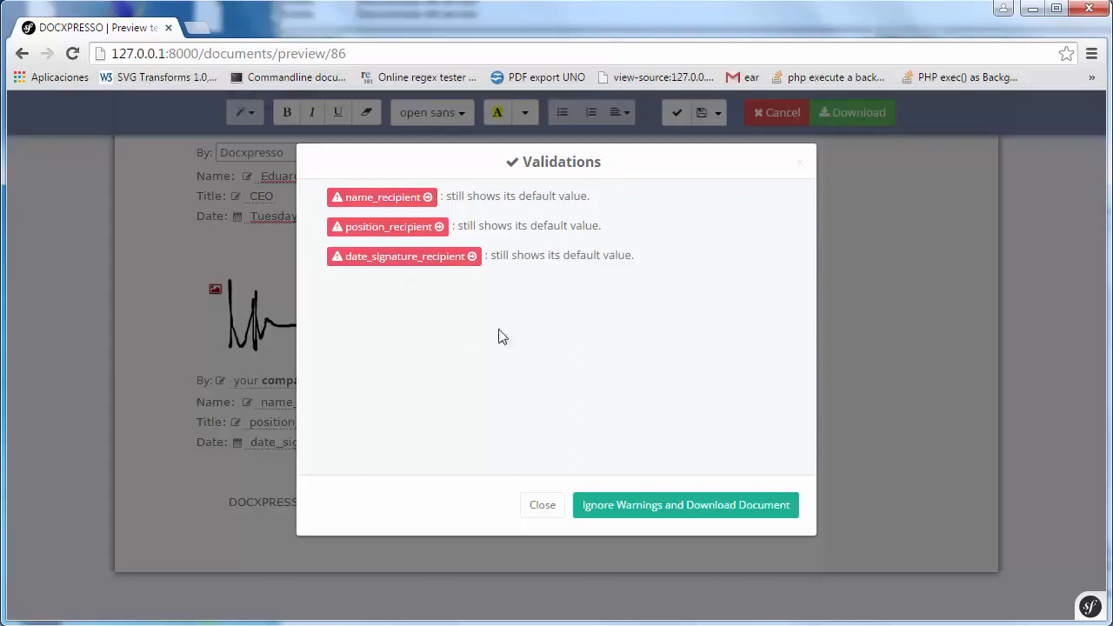
{"action": "left_click", "coordinate": [702, 515]}
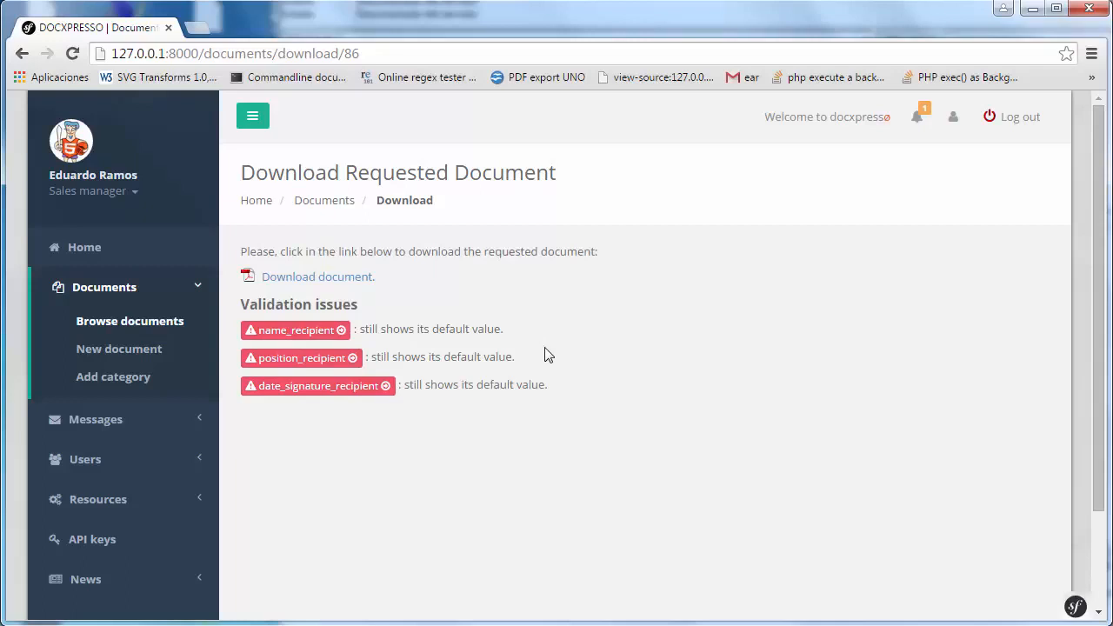
Step: Open the generated PDF and check Docxpresso, 'your company' and Tuesday 07 July of 2015
{"action": "left_click", "coordinate": [330, 278]}
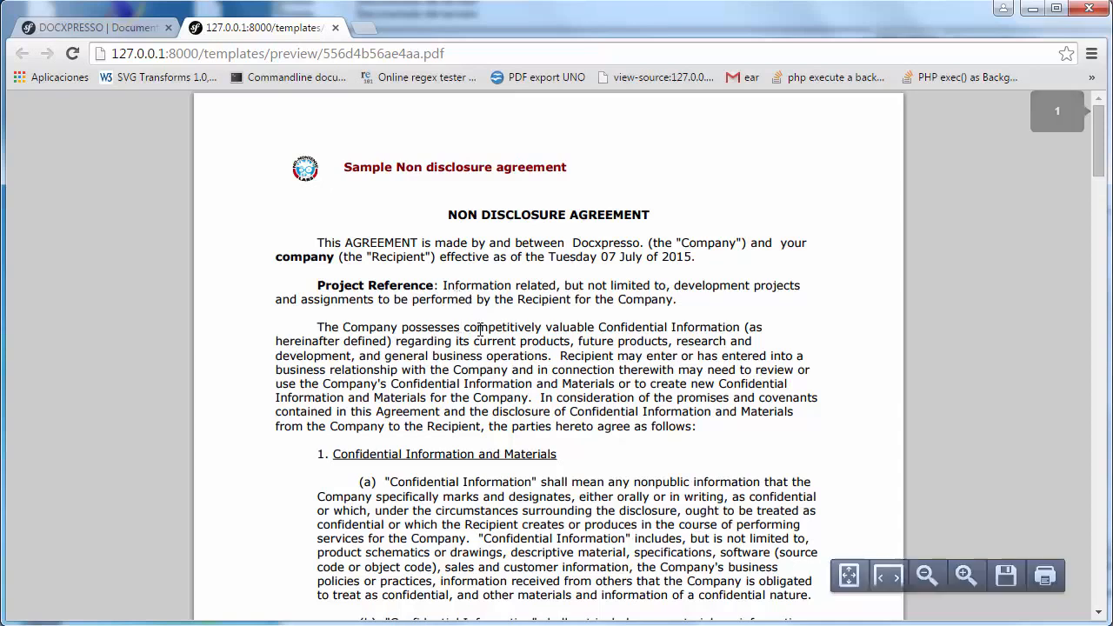
{"action": "left_click_drag", "start_coordinate": [574, 243], "coordinate": [639, 244]}
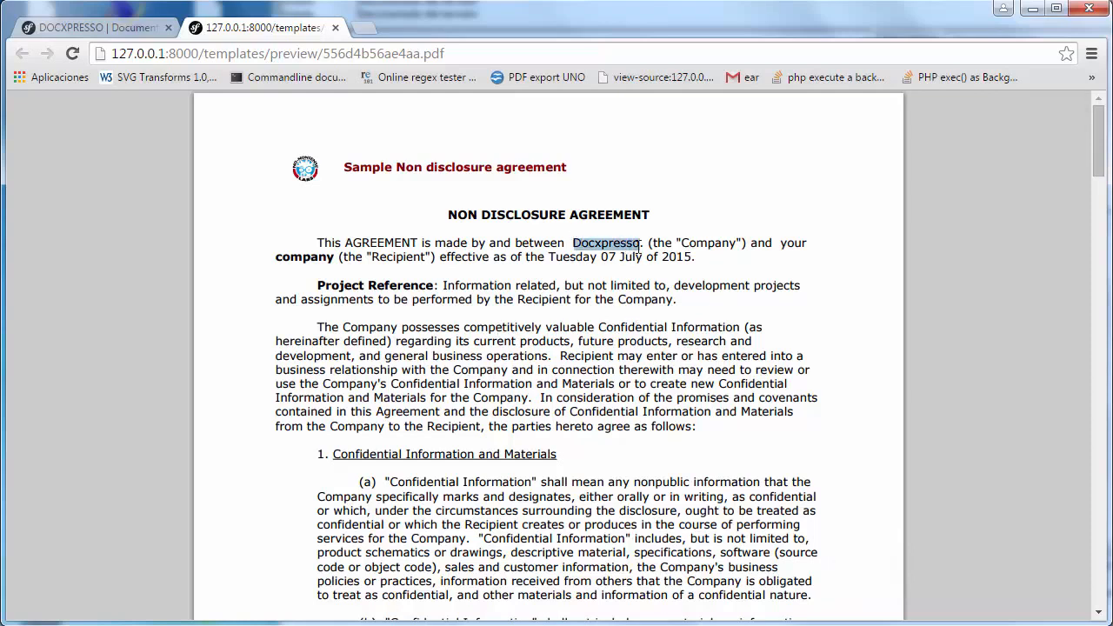
{"action": "left_click_drag", "start_coordinate": [780, 242], "coordinate": [332, 259]}
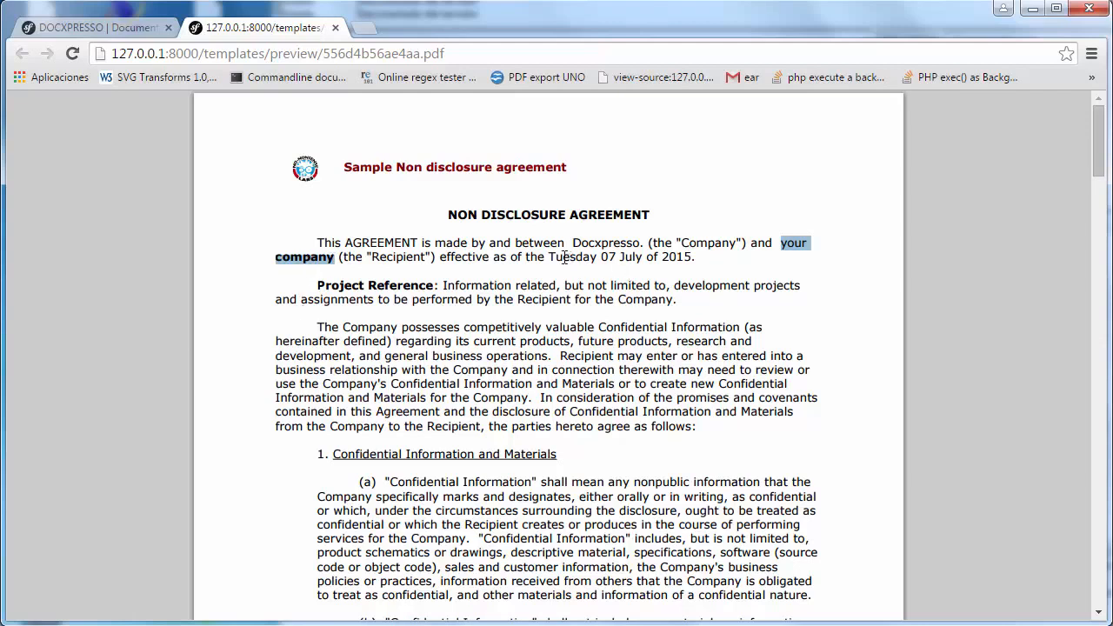
{"action": "left_click_drag", "start_coordinate": [546, 257], "coordinate": [698, 258]}
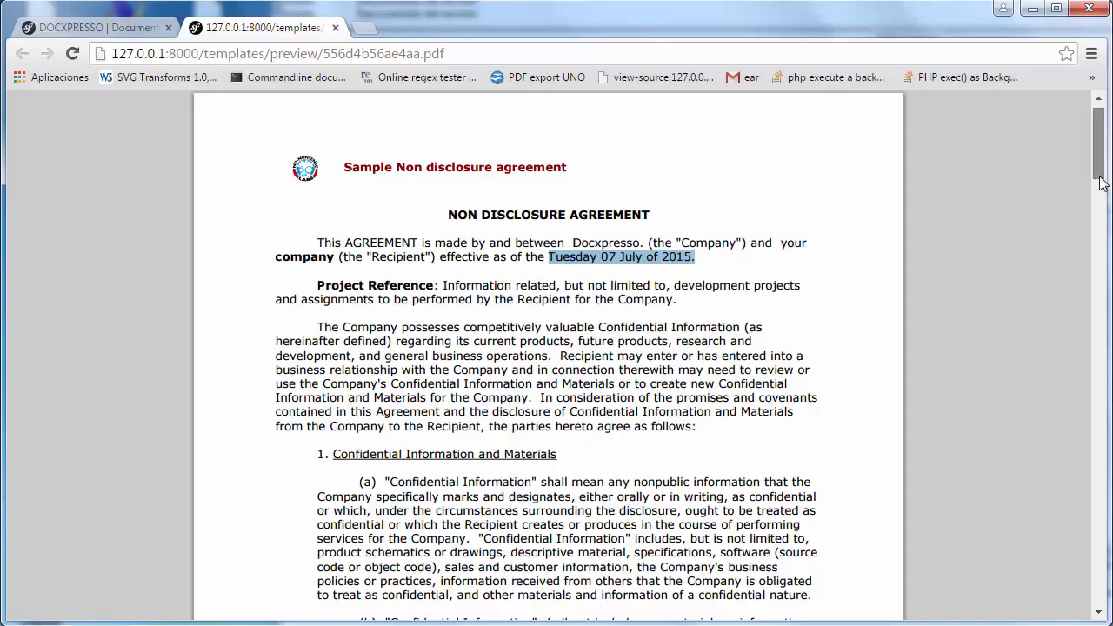
Step: Scroll through the PDF to review both signatures
{"action": "mouse_move", "coordinate": [1094, 153]}
{"action": "left_mouse_down"}
{"action": "mouse_move", "coordinate": [1097, 447]}
{"action": "mouse_move", "coordinate": [1093, 513]}
{"action": "mouse_move", "coordinate": [1072, 554]}
{"action": "left_mouse_up"}
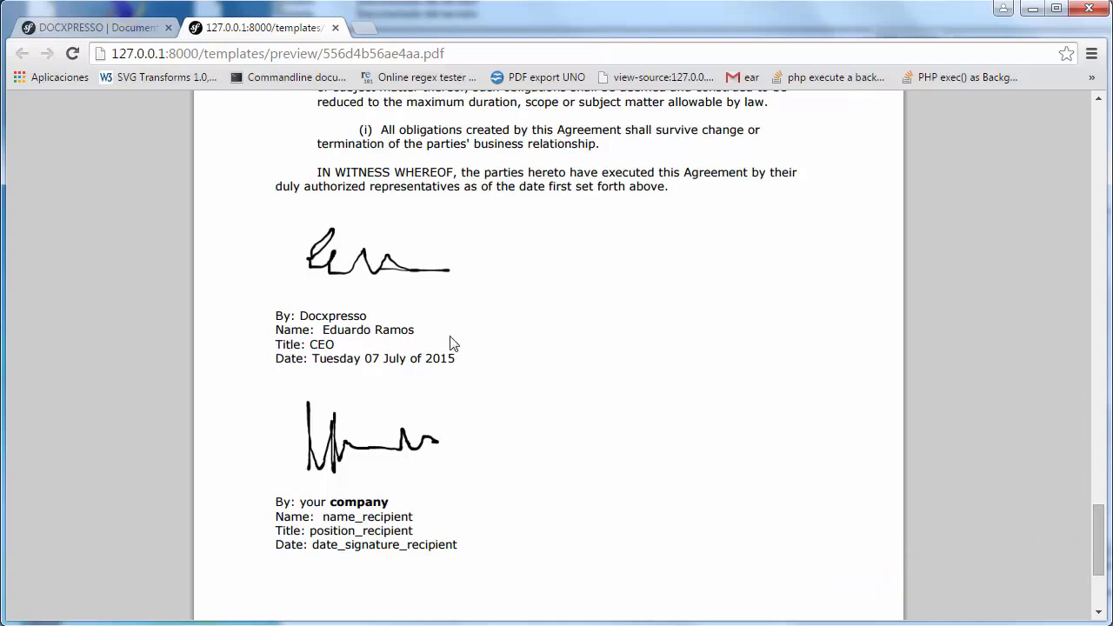
{"action": "scroll", "coordinate": [450, 343], "scroll_direction": "down", "scroll_amount": 3}
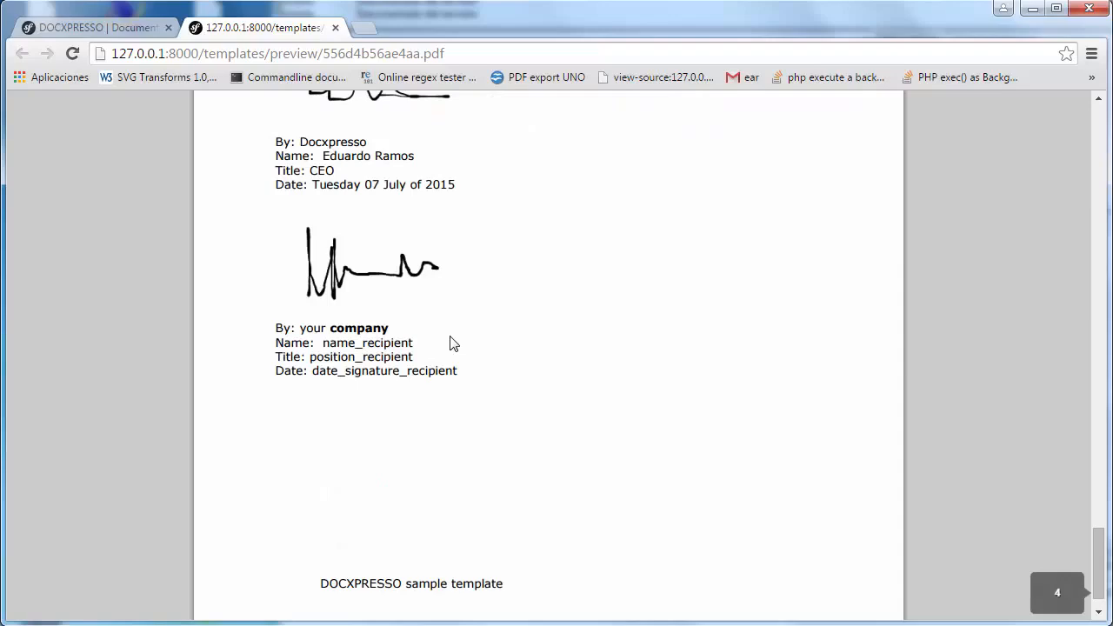
{"action": "scroll", "coordinate": [450, 343], "scroll_direction": "up", "scroll_amount": 15}
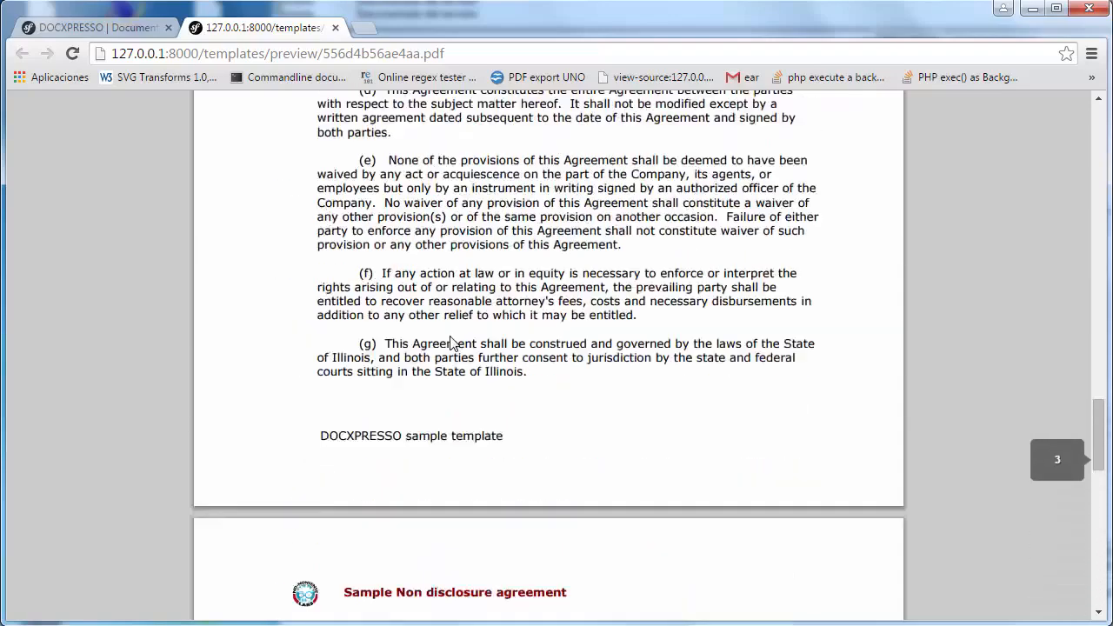
{"action": "scroll", "coordinate": [450, 344], "scroll_direction": "up", "scroll_amount": 15}
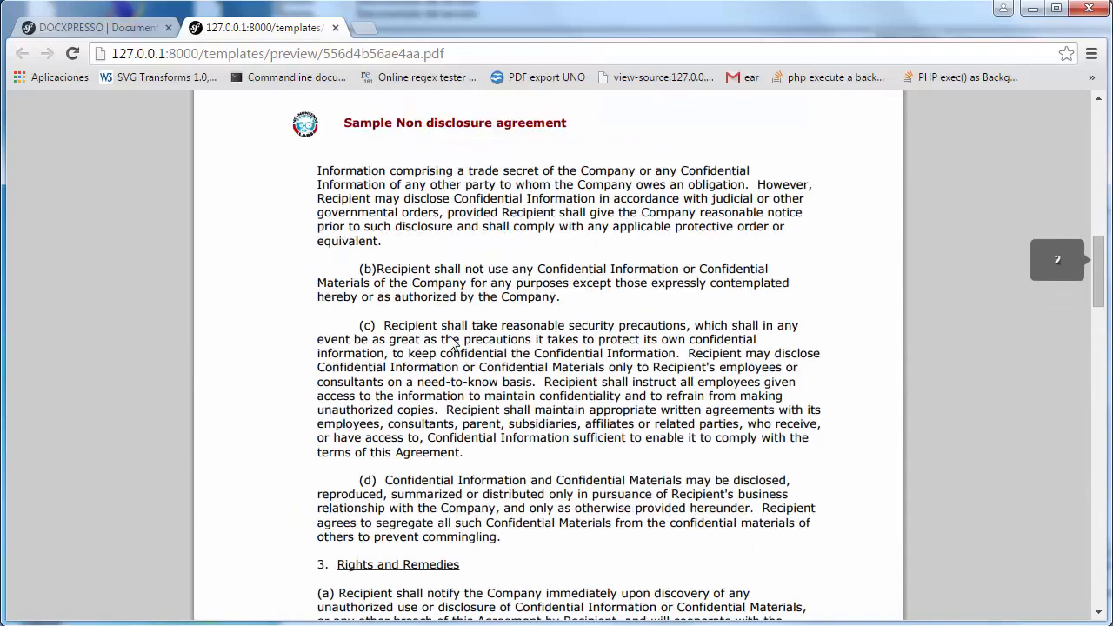
{"action": "scroll", "coordinate": [450, 343], "scroll_direction": "up", "scroll_amount": 12}
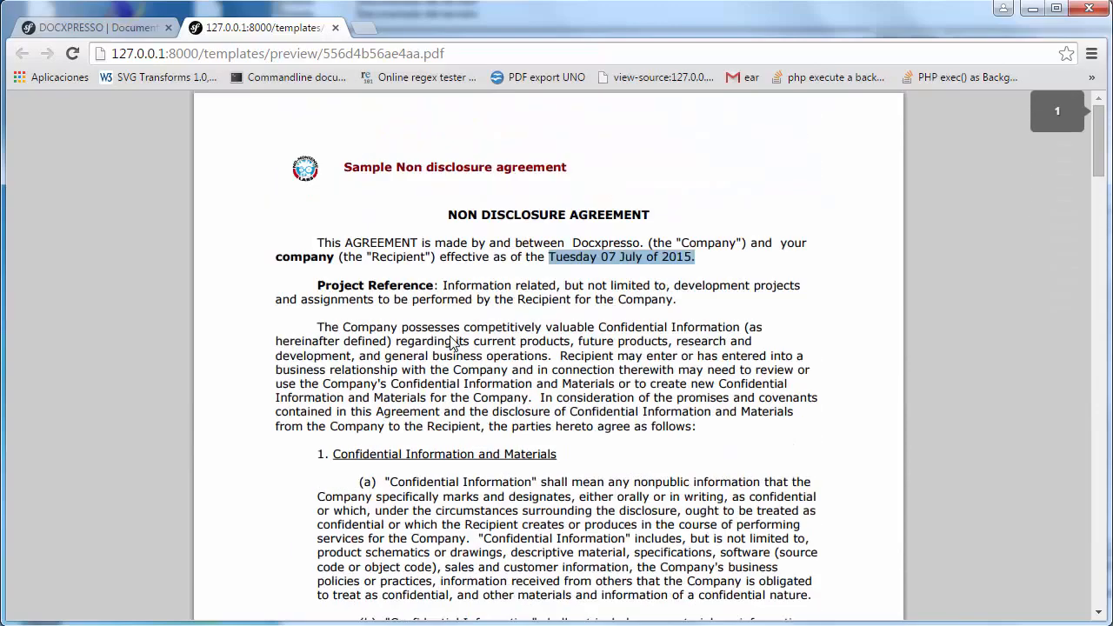